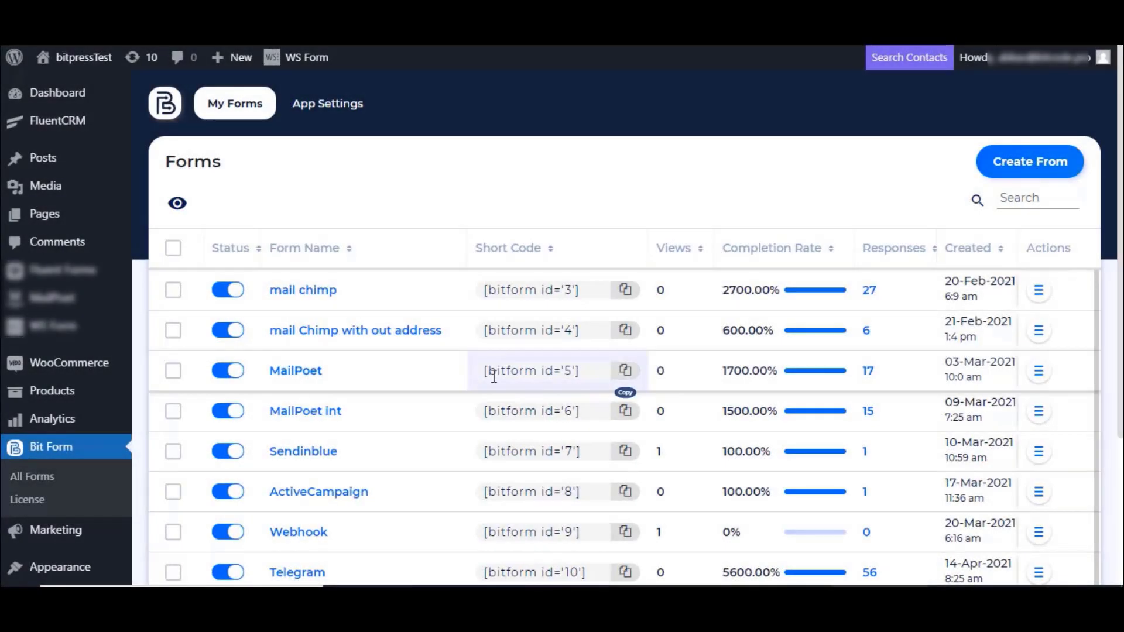
pyautogui.scroll(-2, 493, 376)
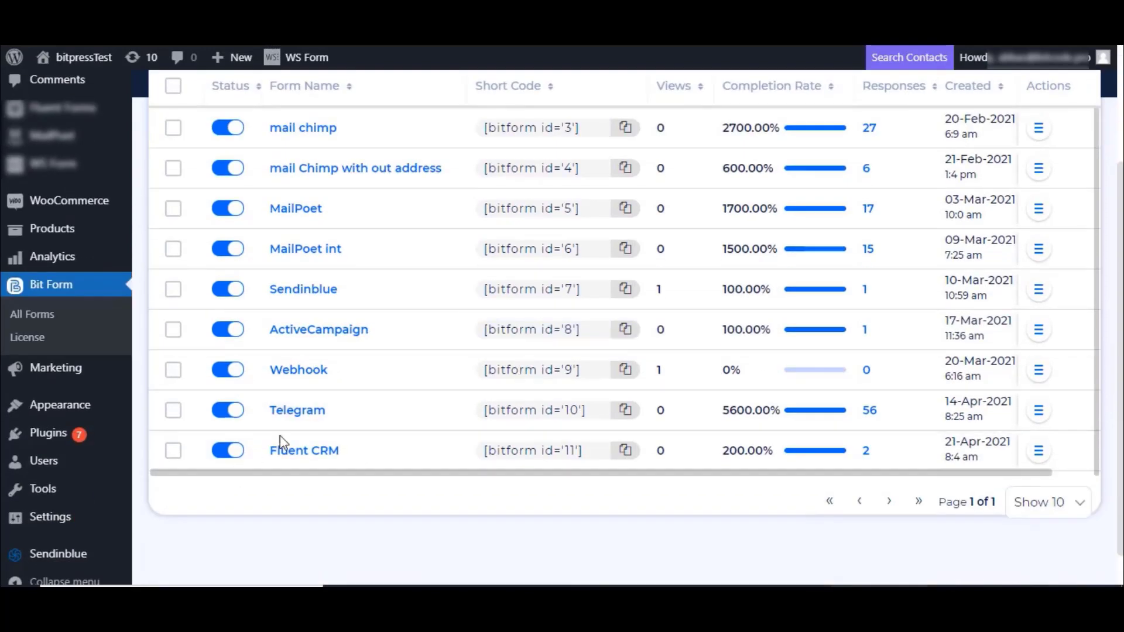
# Step: Open the Webhook form, check its Name and Messages fields, and confirm zero responses
pyautogui.click(301, 376)
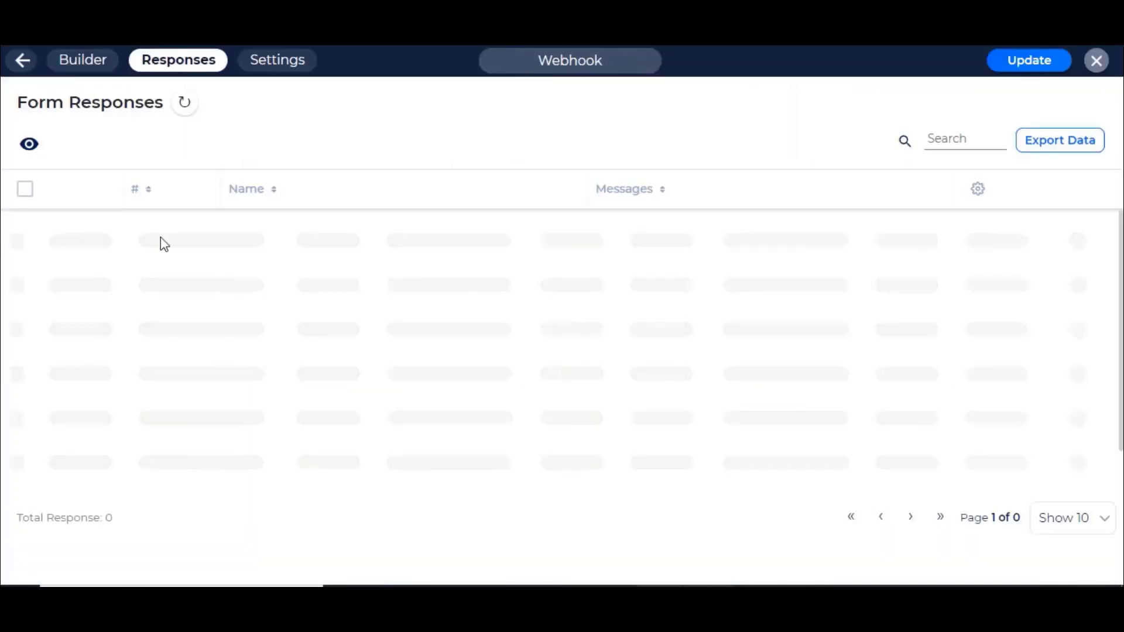
pyautogui.click(67, 64)
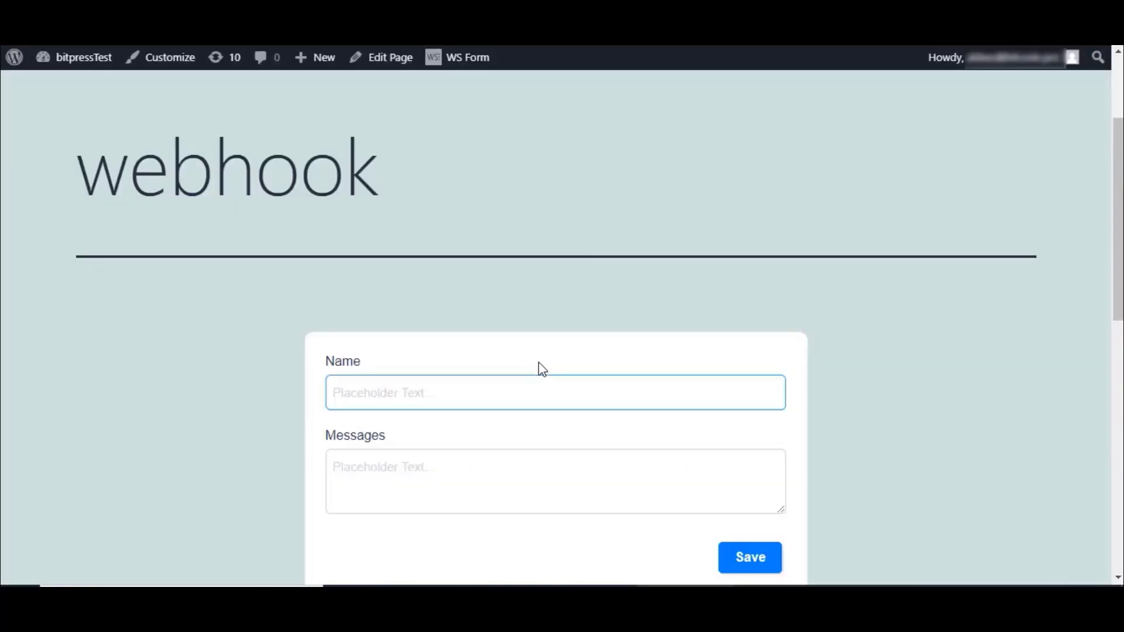
pyautogui.scroll(-2, 539, 369)
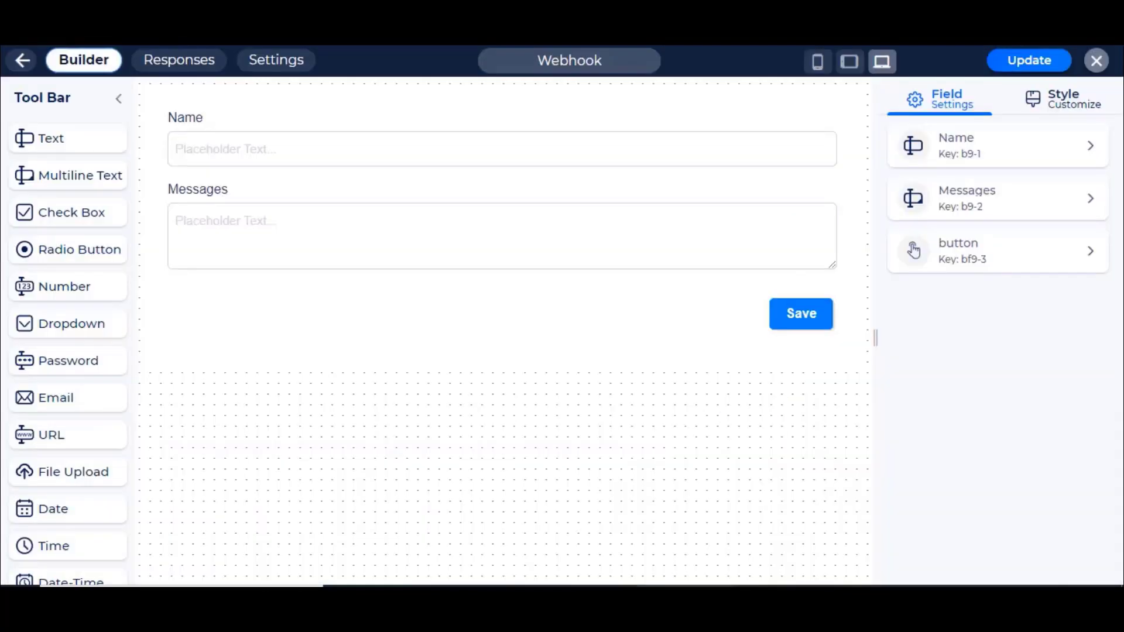
pyautogui.click(180, 61)
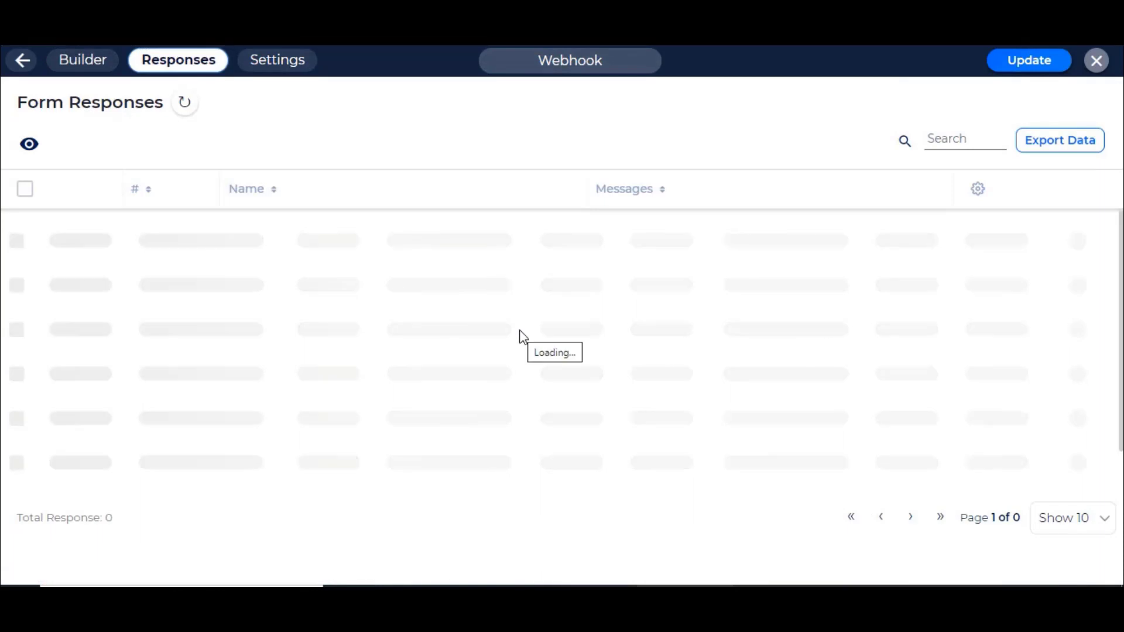
# Step: Add a new Zoho Flow integration from the form's Settings > Integrations
pyautogui.click(279, 74)
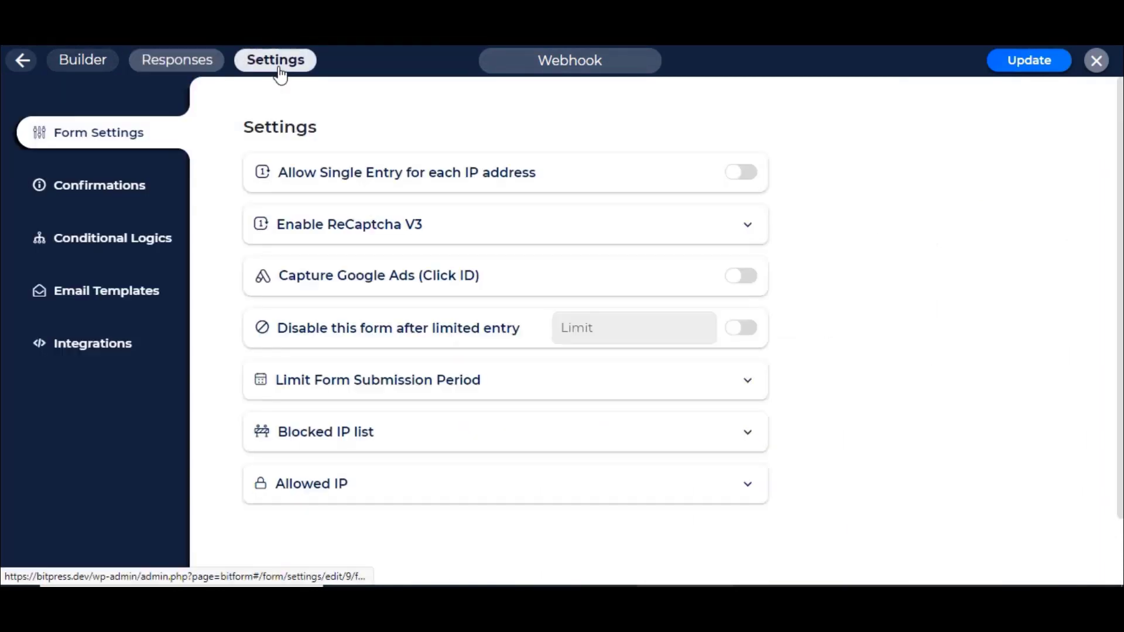
pyautogui.click(115, 353)
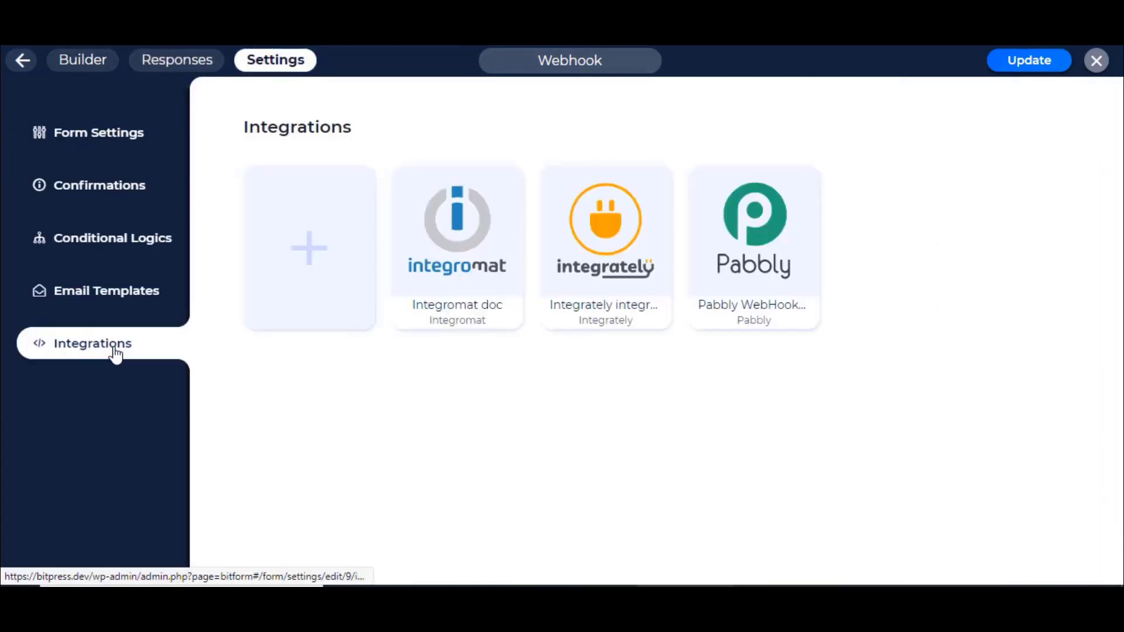
pyautogui.click(299, 293)
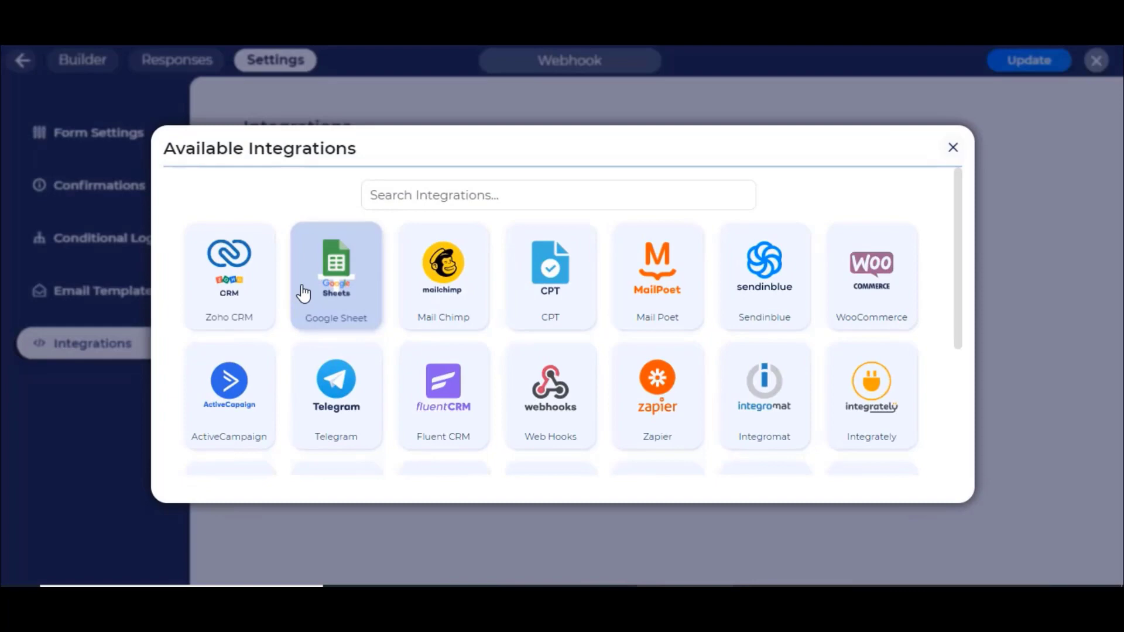
pyautogui.scroll(-2, 527, 356)
pyautogui.scroll(-2, 396, 363)
pyautogui.click(344, 363)
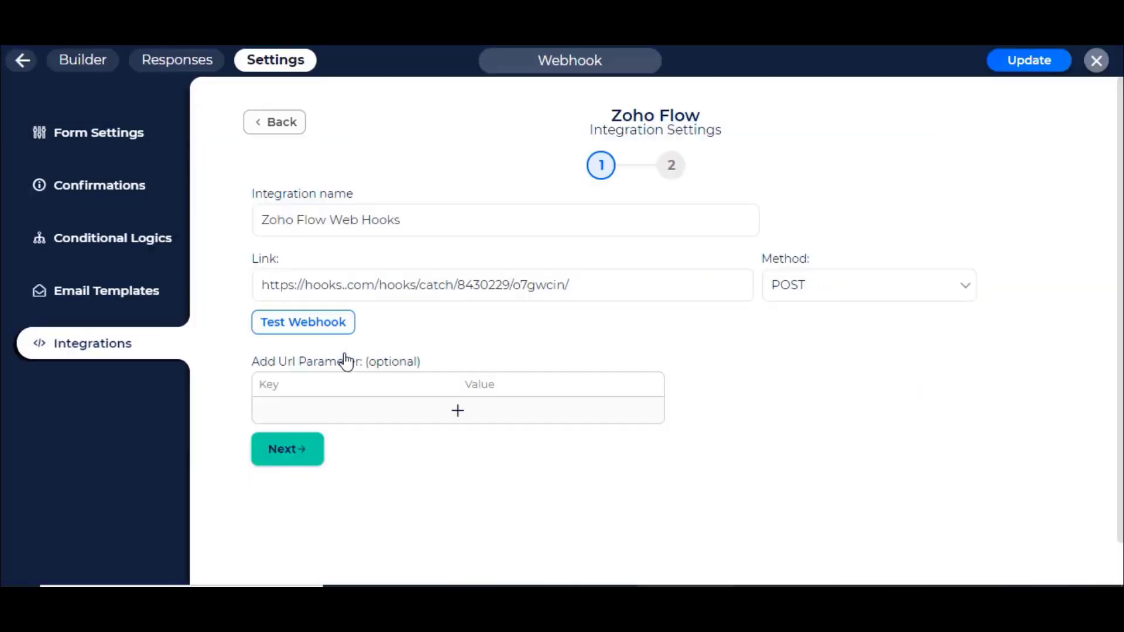
# Step: Clear the old webhook URL from the integration's Link field
pyautogui.click(638, 280)
pyautogui.hotkey('ctrl', 'a')
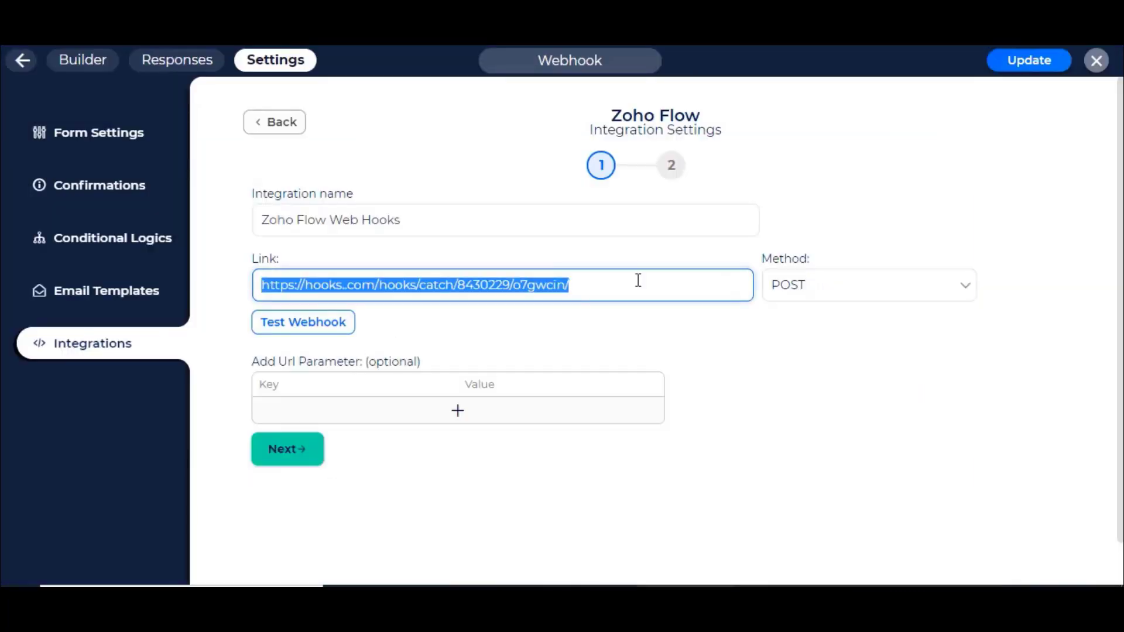
pyautogui.press('BackSpace')
# Step: Create a new Zoho Flow flow named 'bit'
pyautogui.click(751, 384)
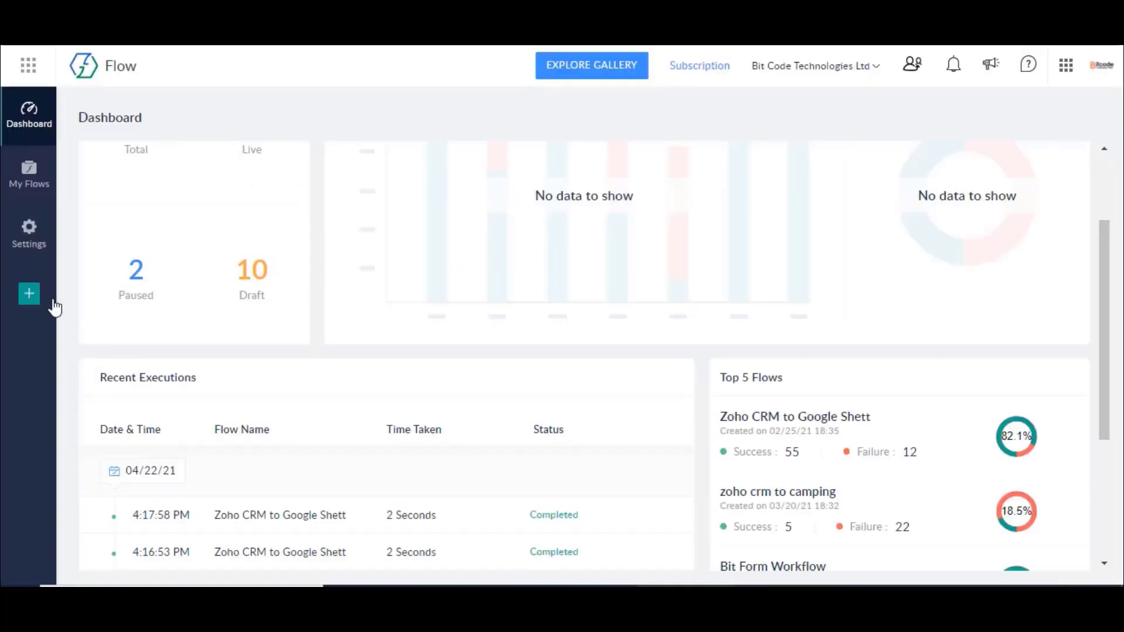
pyautogui.click(29, 297)
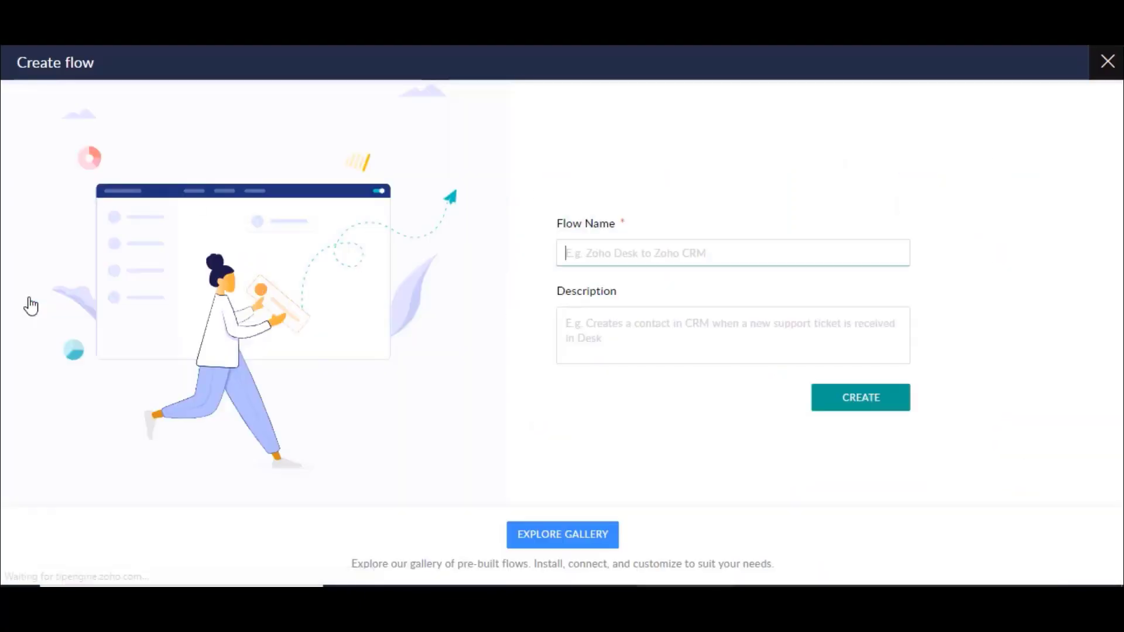
pyautogui.click(731, 262)
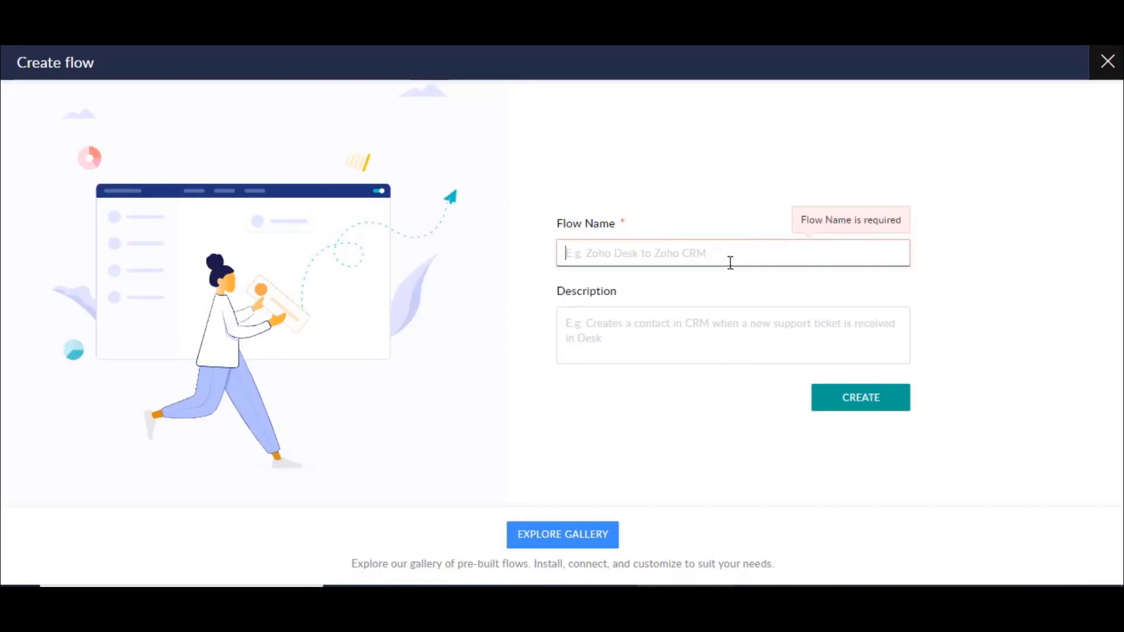
pyautogui.write('bit')
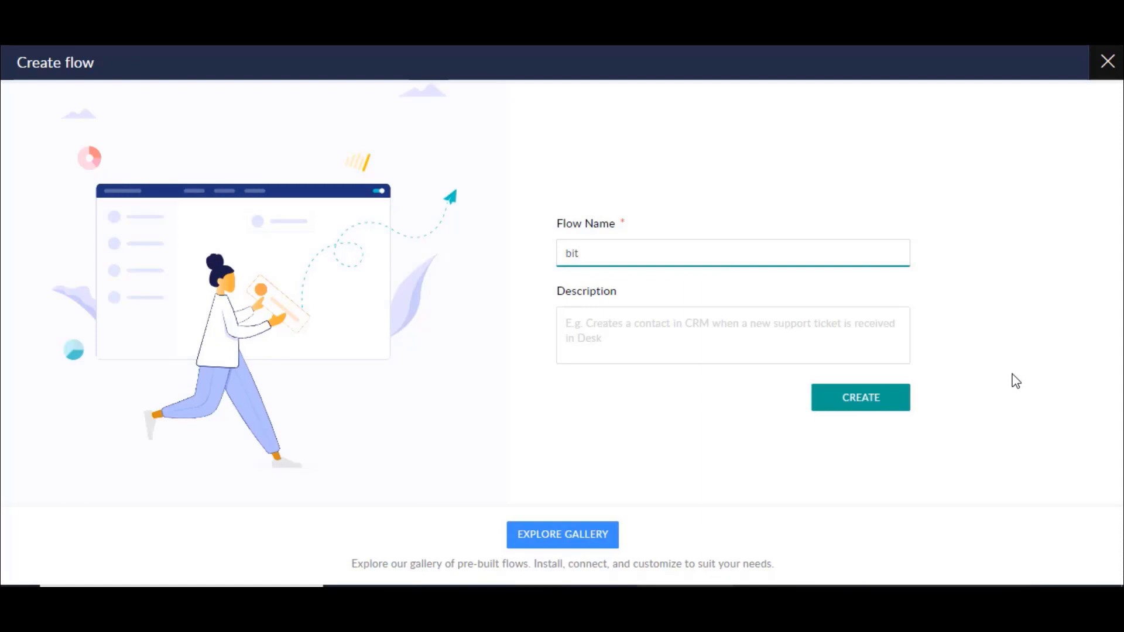
pyautogui.click(857, 404)
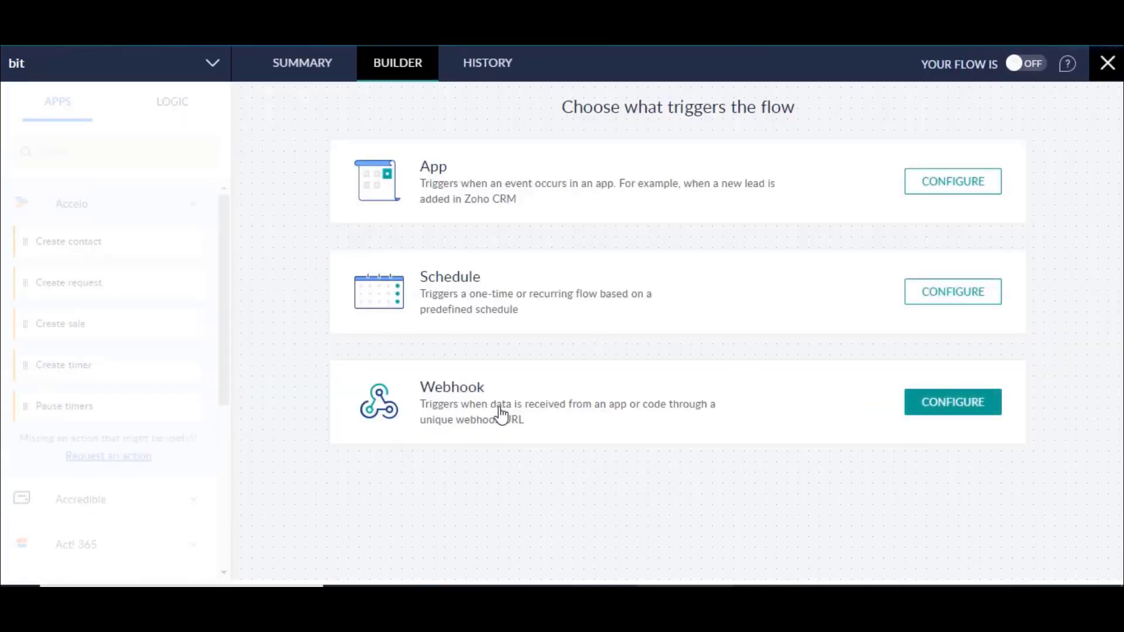
# Step: Configure the Webhook trigger with the FORM DATA payload format and copy its URL
pyautogui.click(958, 406)
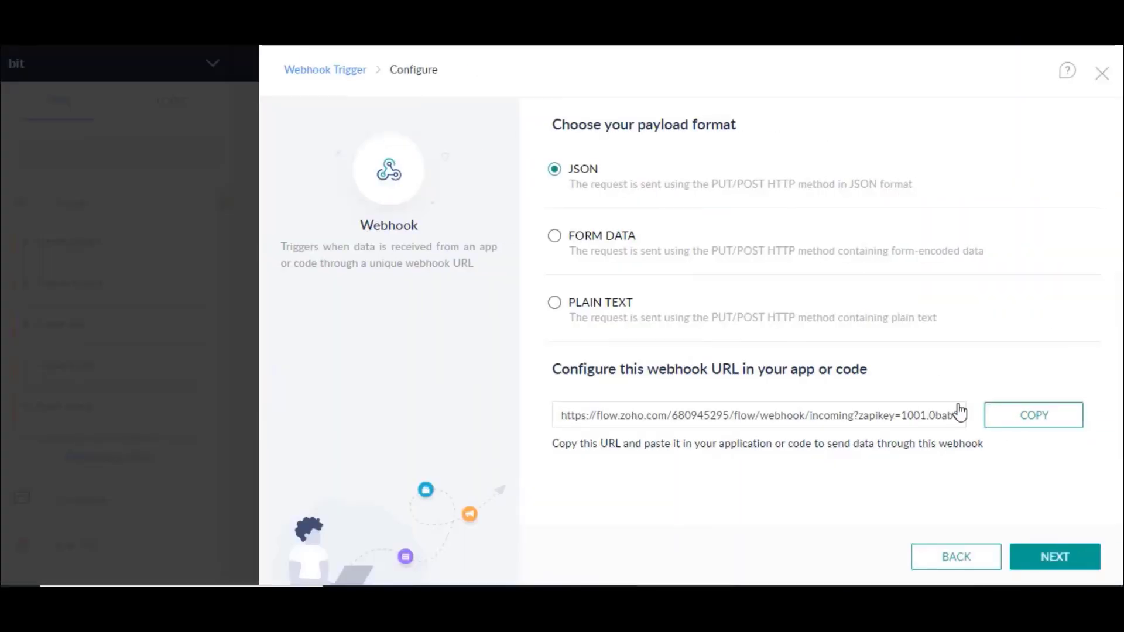
pyautogui.click(612, 253)
pyautogui.click(1033, 416)
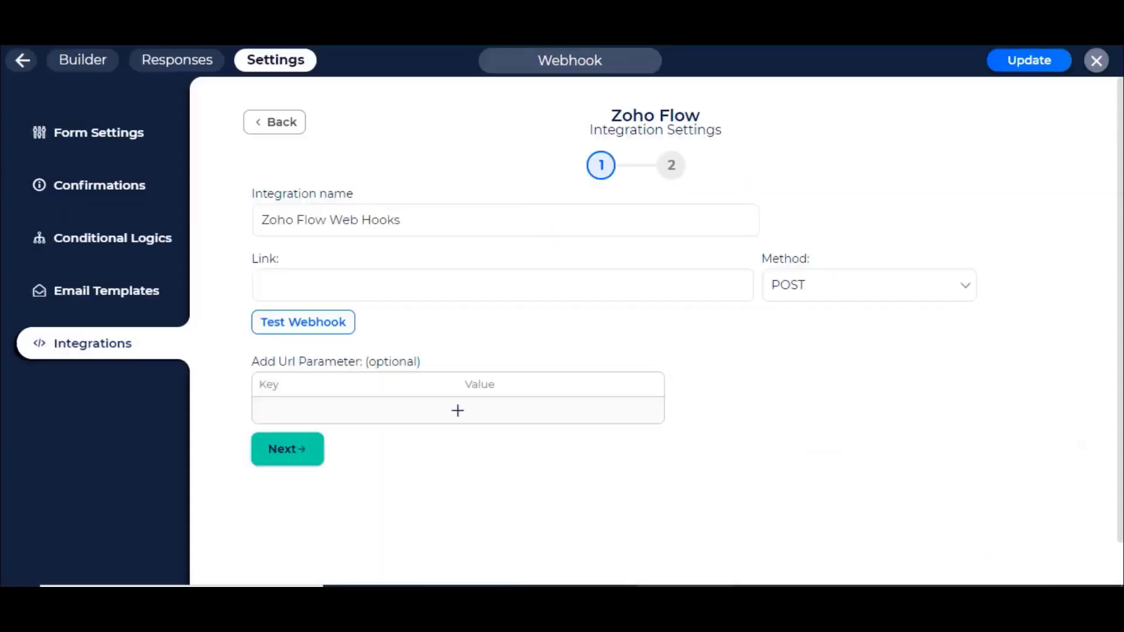
pyautogui.click(484, 279)
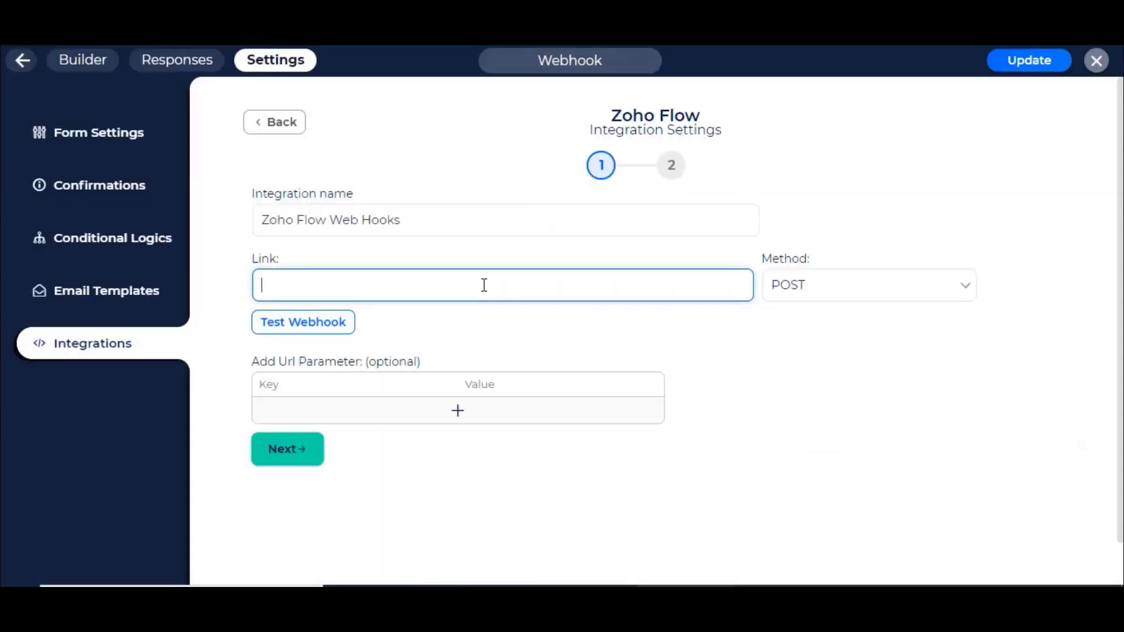
# Step: Paste the Zoho Flow URL as the link and add a 'name' parameter from Name
pyautogui.hotkey('ctrl', 'v')
pyautogui.click(836, 373)
pyautogui.scroll(-2, 726, 372)
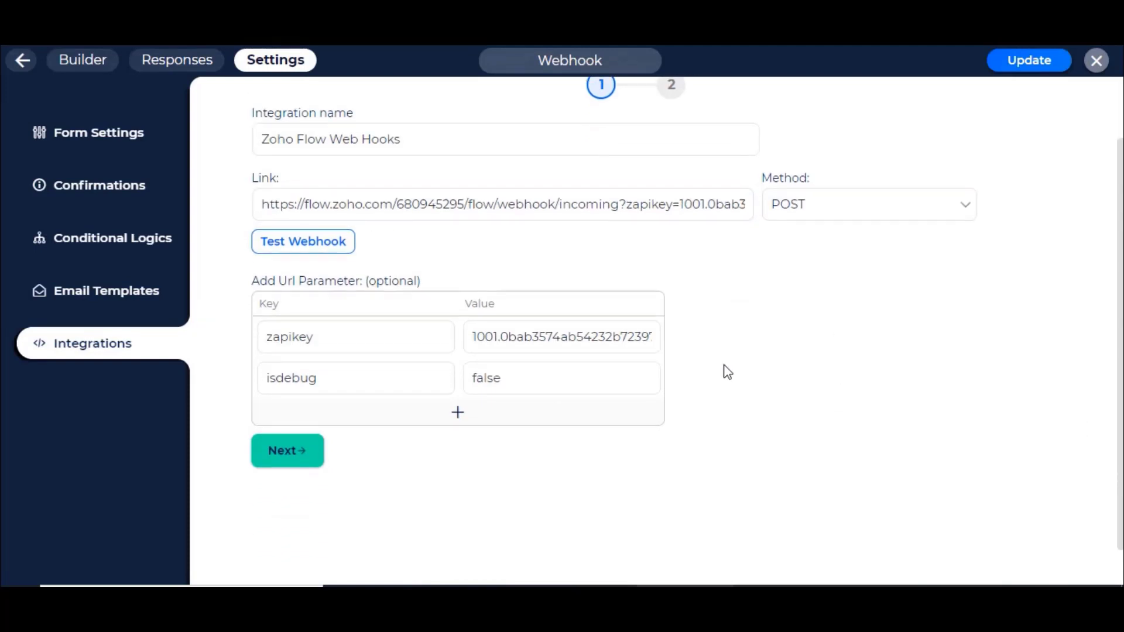
pyautogui.click(489, 417)
pyautogui.click(322, 420)
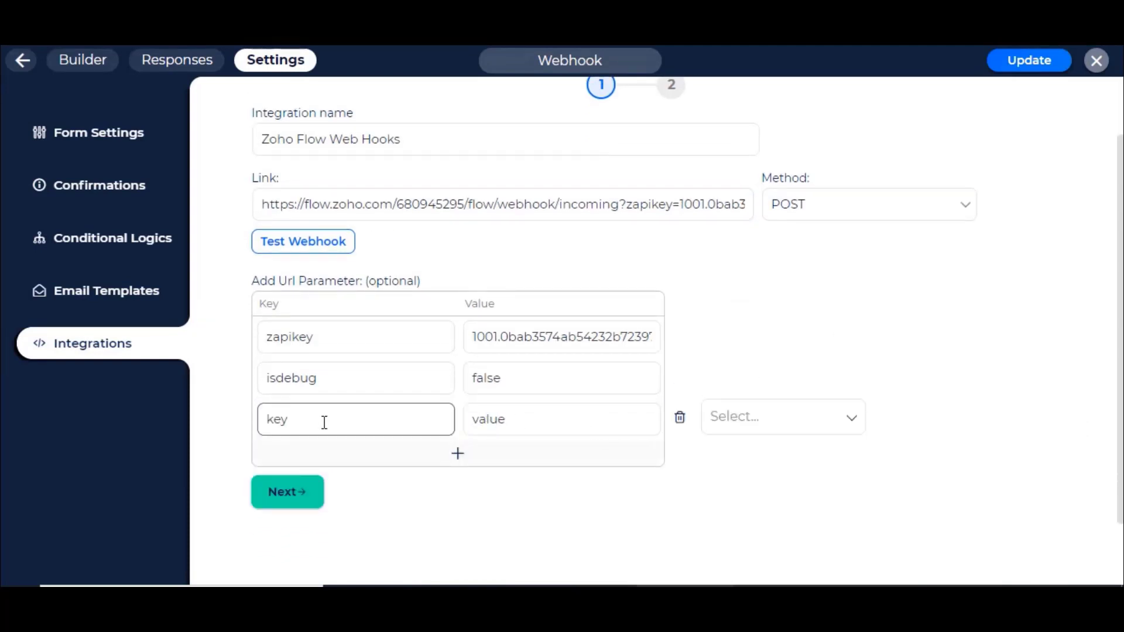
pyautogui.moveTo(321, 422); pyautogui.dragTo(214, 429)
pyautogui.write('name')
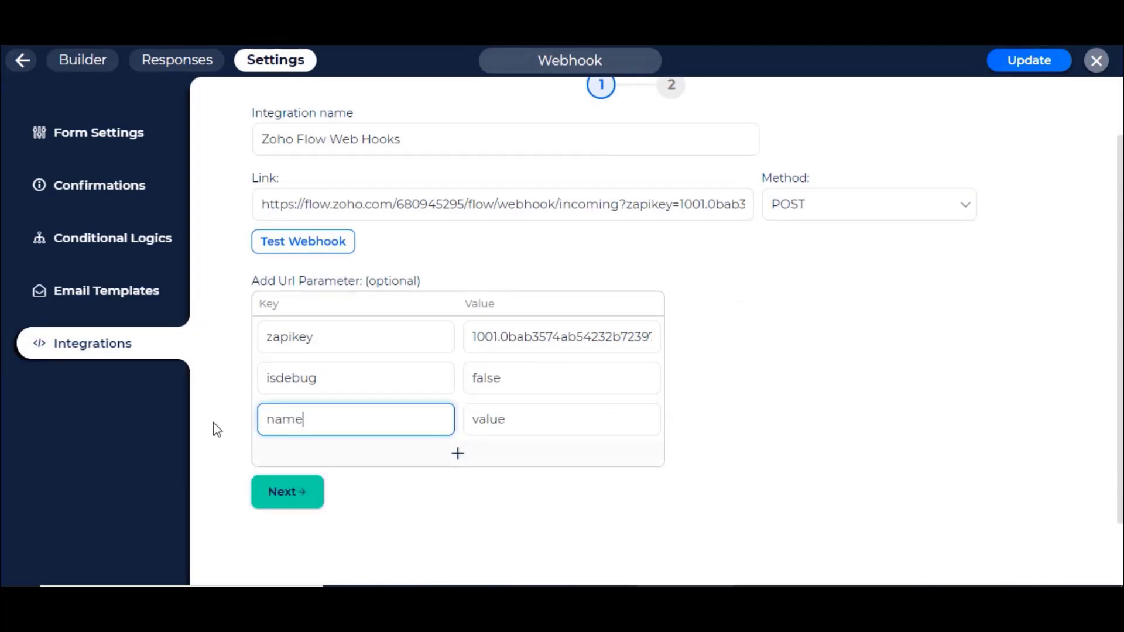
pyautogui.click(788, 418)
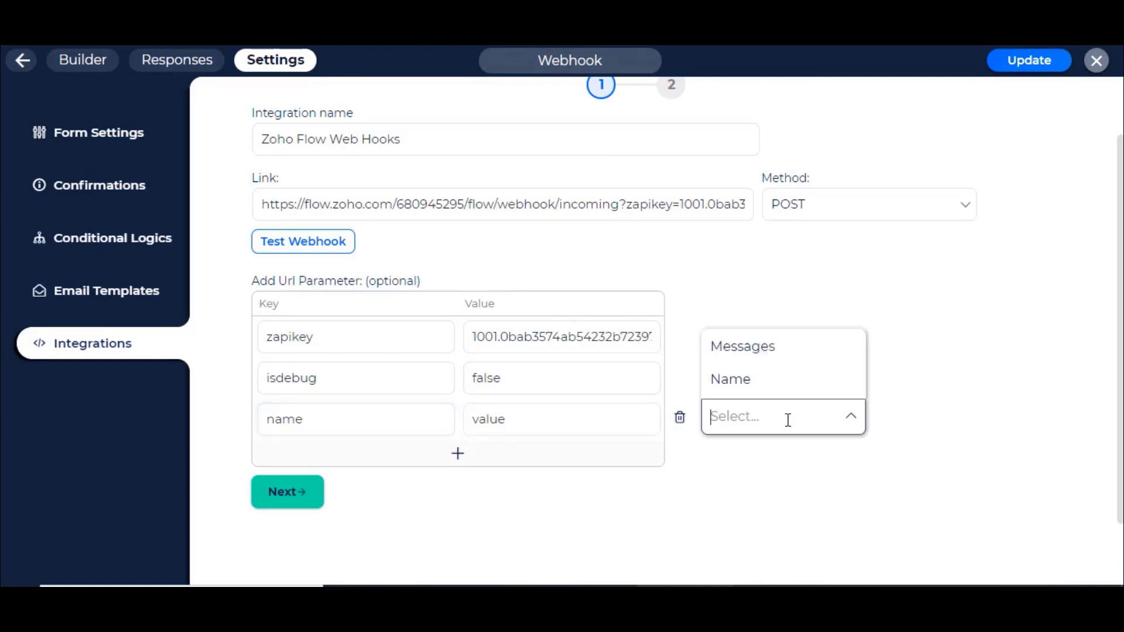
pyautogui.click(786, 384)
# Step: Add a 'message' URL parameter filled from the Message field
pyautogui.click(452, 461)
pyautogui.click(370, 466)
pyautogui.write('key')
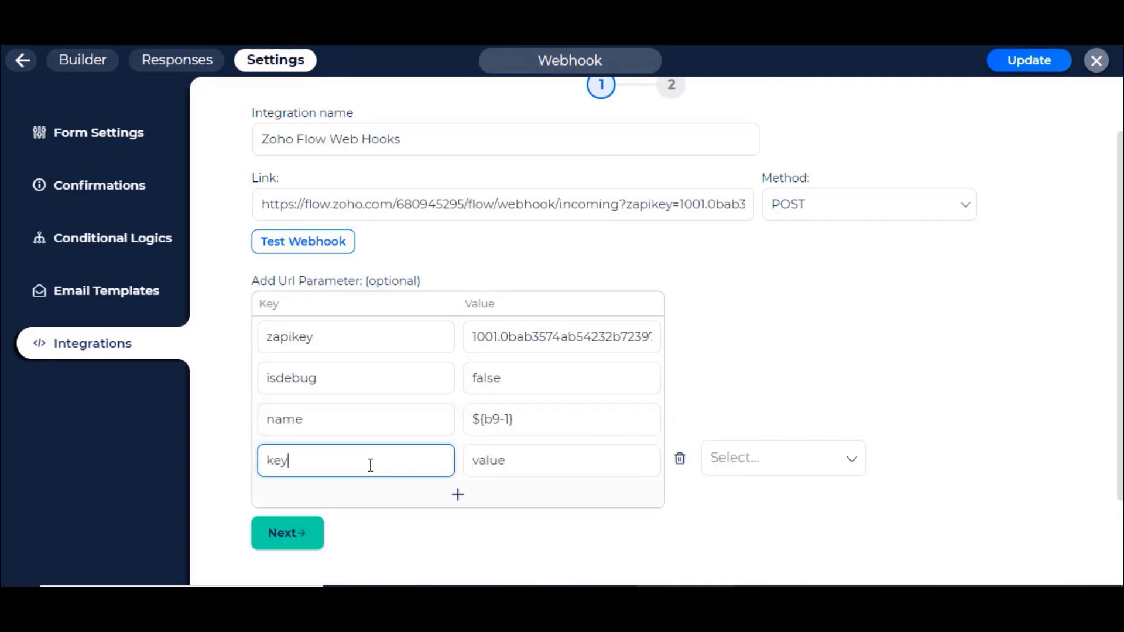
pyautogui.doubleClick(370, 466)
pyautogui.write('me')
pyautogui.write('ssage')
pyautogui.click(757, 457)
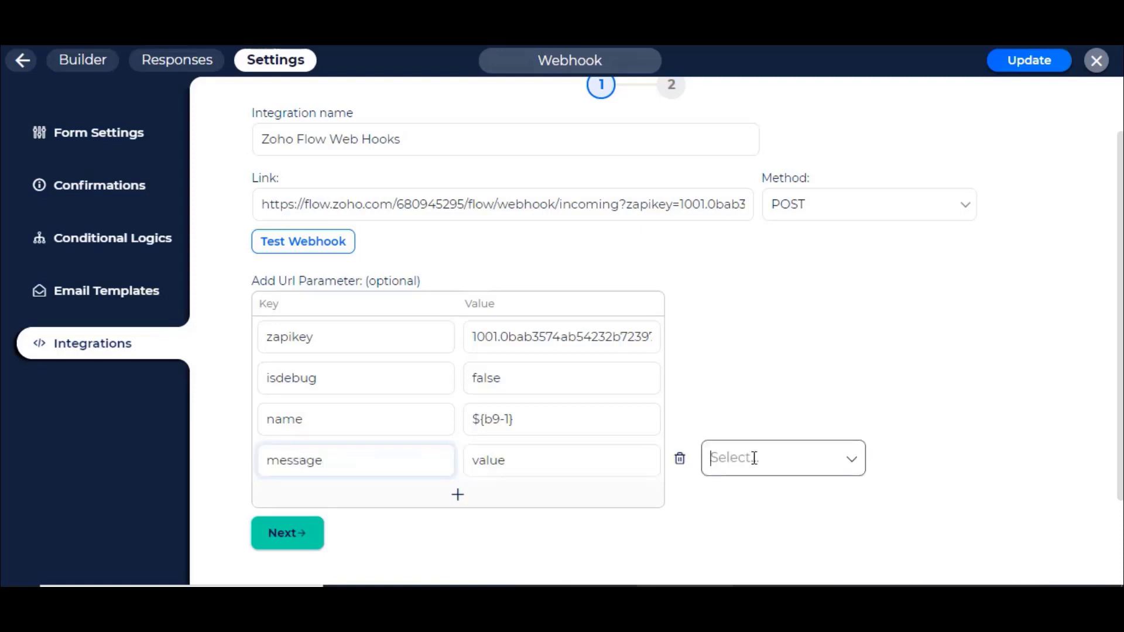
pyautogui.click(761, 391)
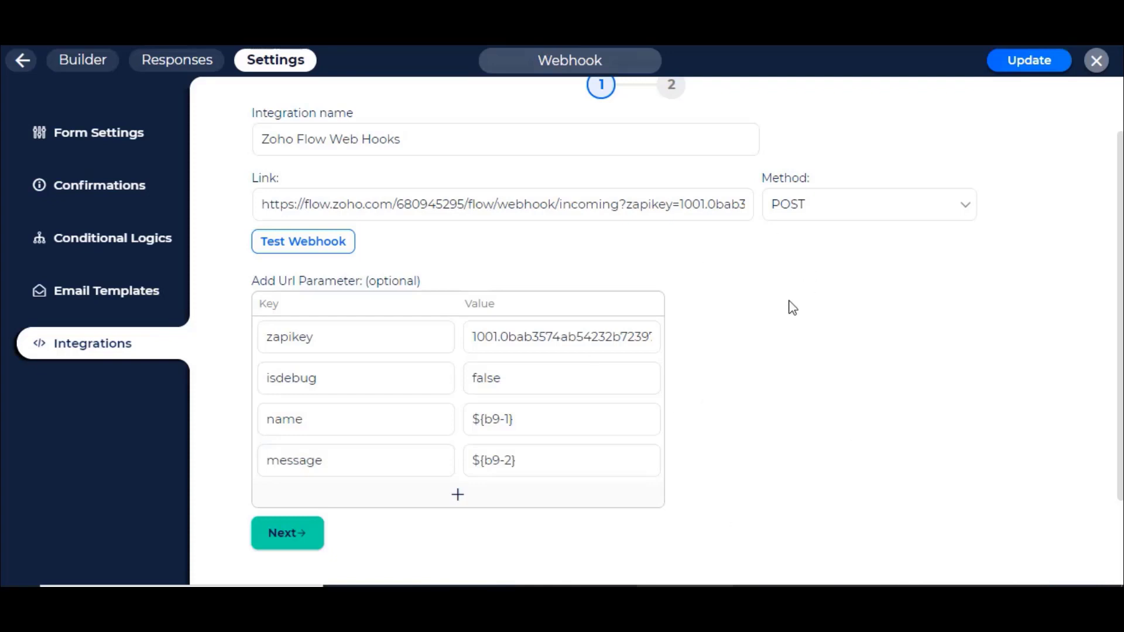
pyautogui.scroll(2, 789, 307)
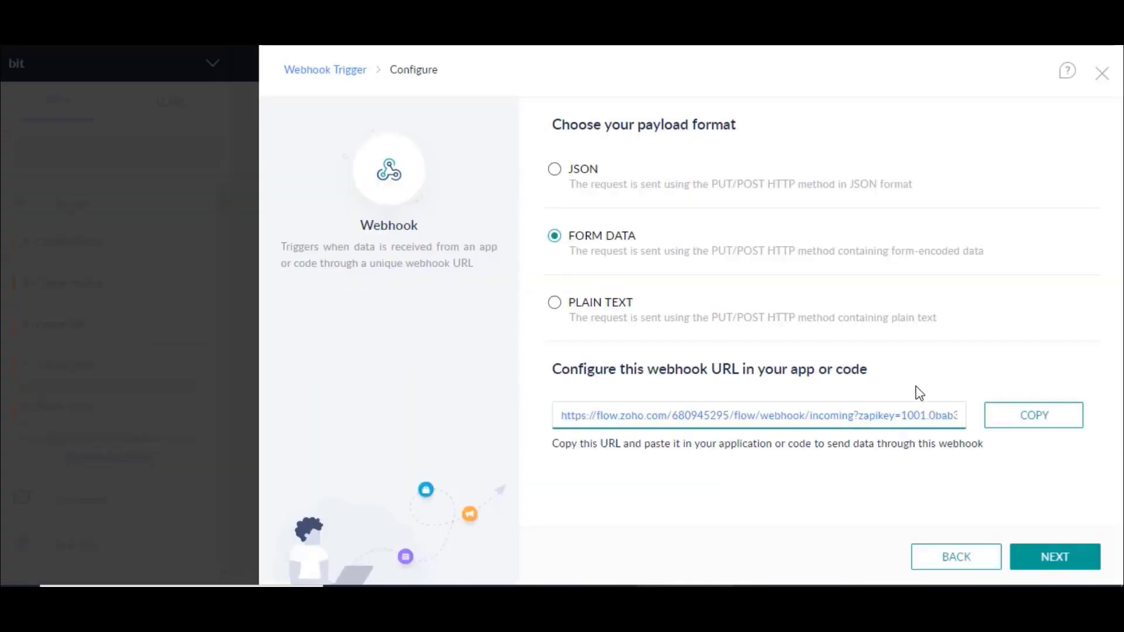
# Step: Send a Bit Form test so Zoho Flow receives name, message and entry_id, then finish the trigger
pyautogui.click(1060, 550)
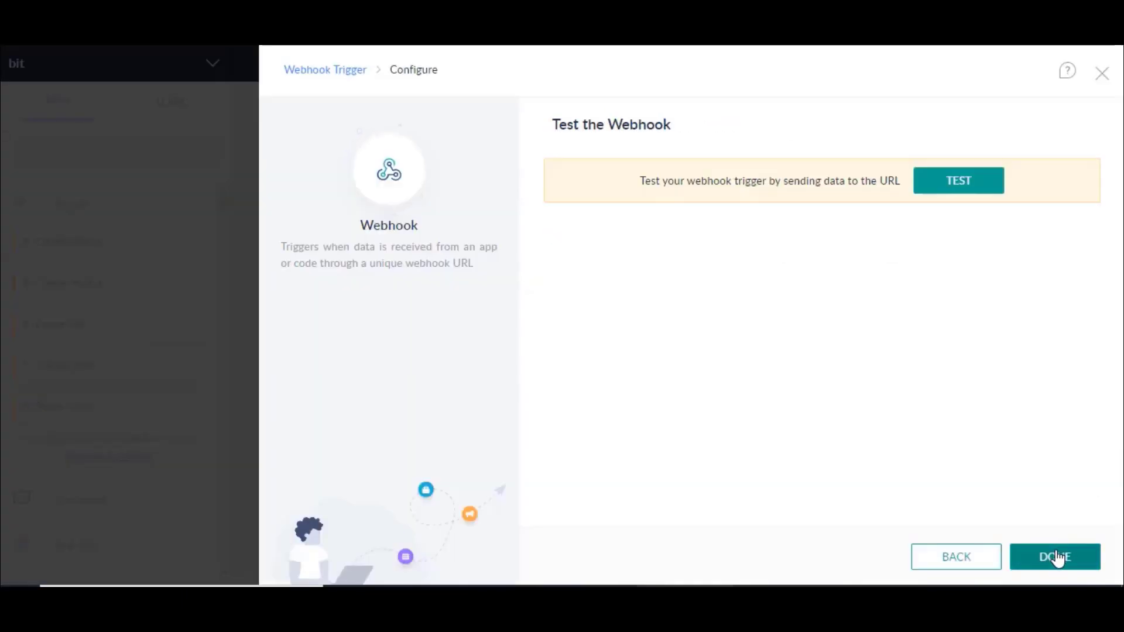
pyautogui.click(960, 183)
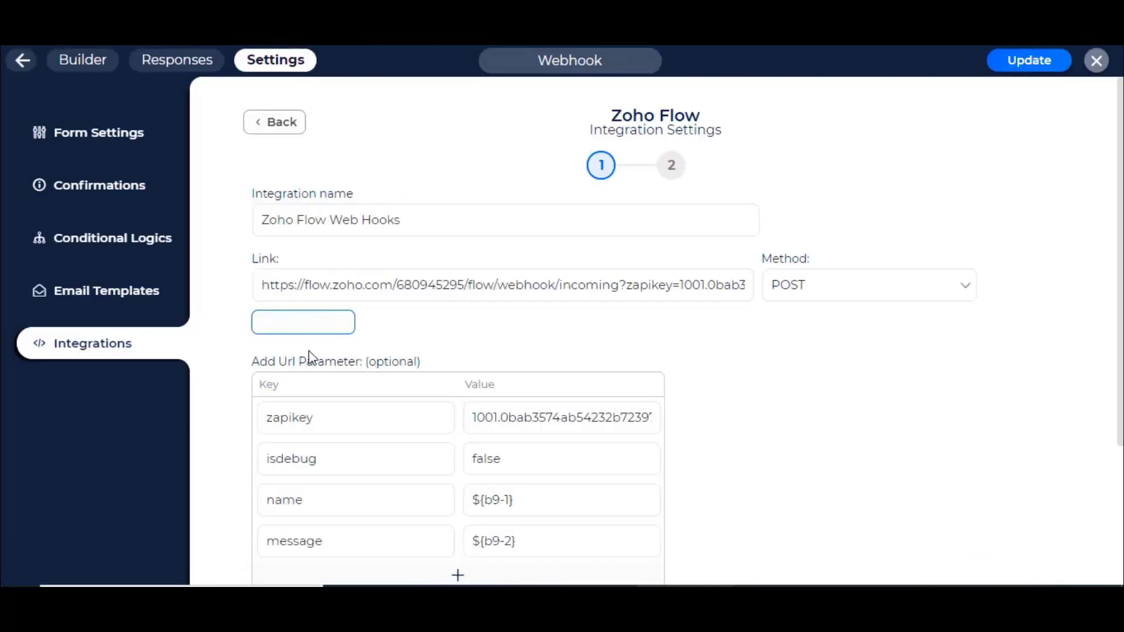
pyautogui.click(308, 324)
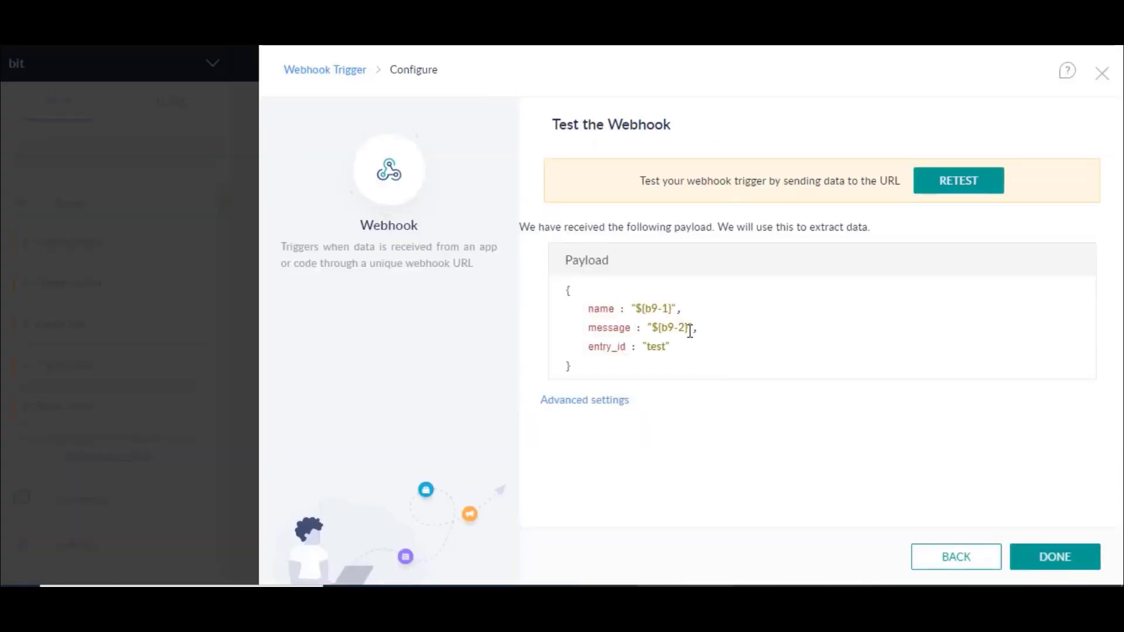
pyautogui.click(1053, 557)
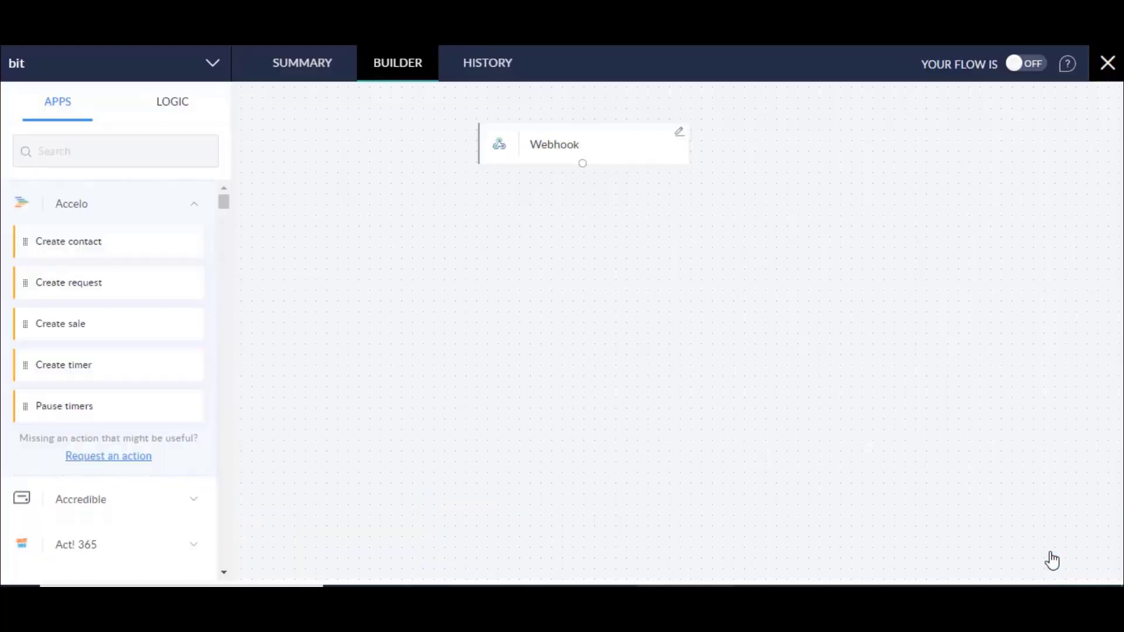
# Step: Search 'google' and drag Google Sheets 'Create row - New version' below the Webhook trigger
pyautogui.click(118, 153)
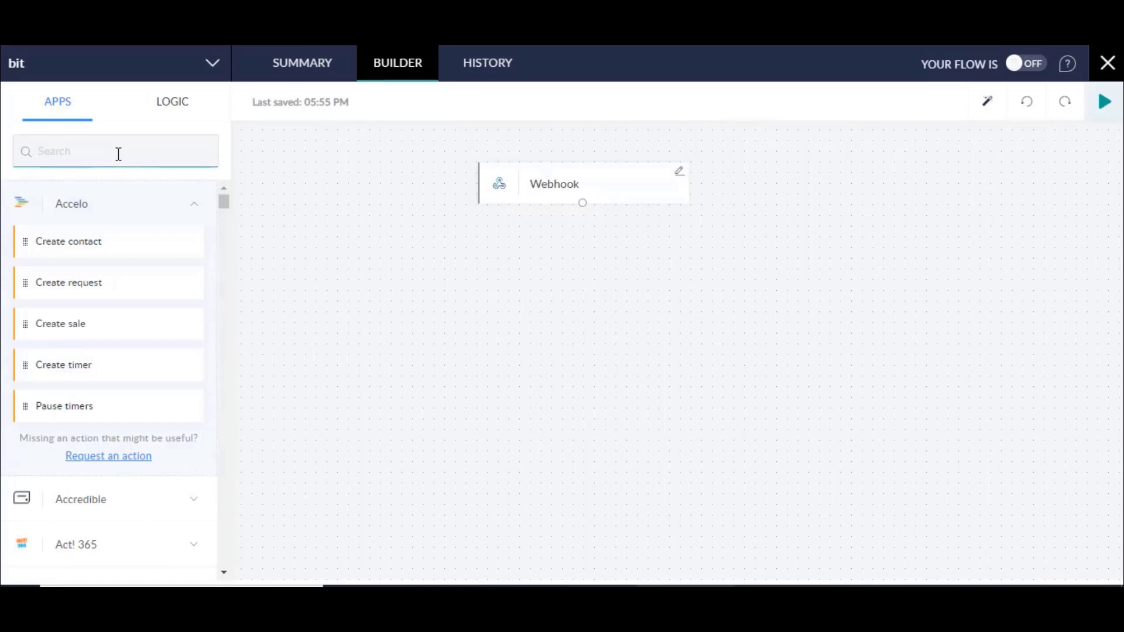
pyautogui.write('goo')
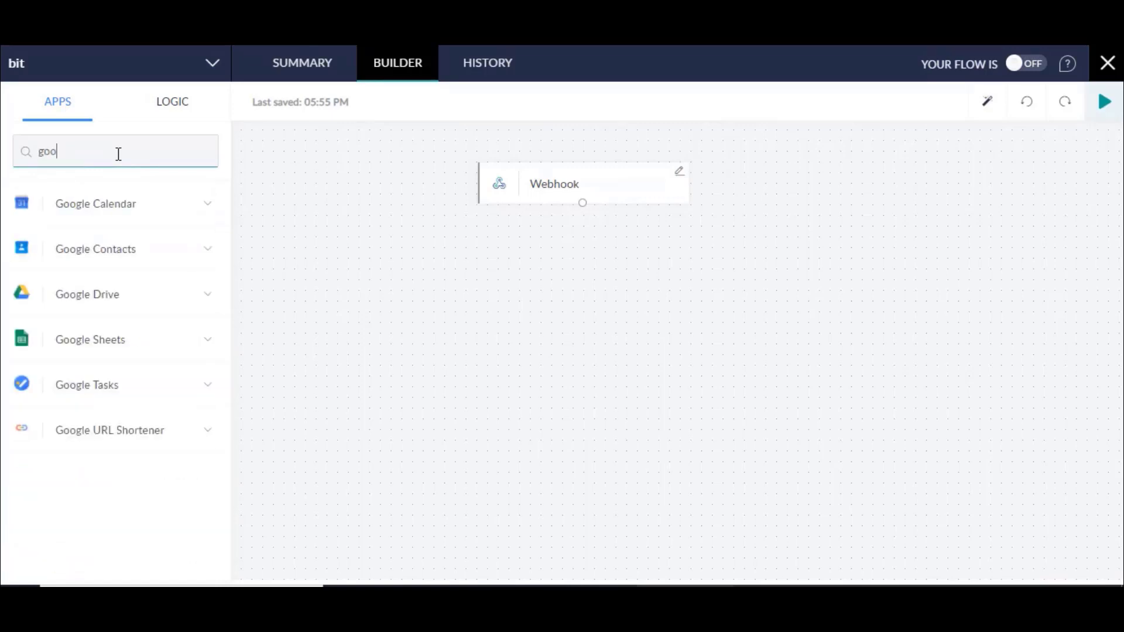
pyautogui.write('glw')
pyautogui.press('BackSpace')
pyautogui.write('e')
pyautogui.click(98, 346)
pyautogui.moveTo(97, 381)
pyautogui.mouseDown()
pyautogui.moveTo(649, 273)
pyautogui.moveTo(603, 283)
pyautogui.mouseUp()
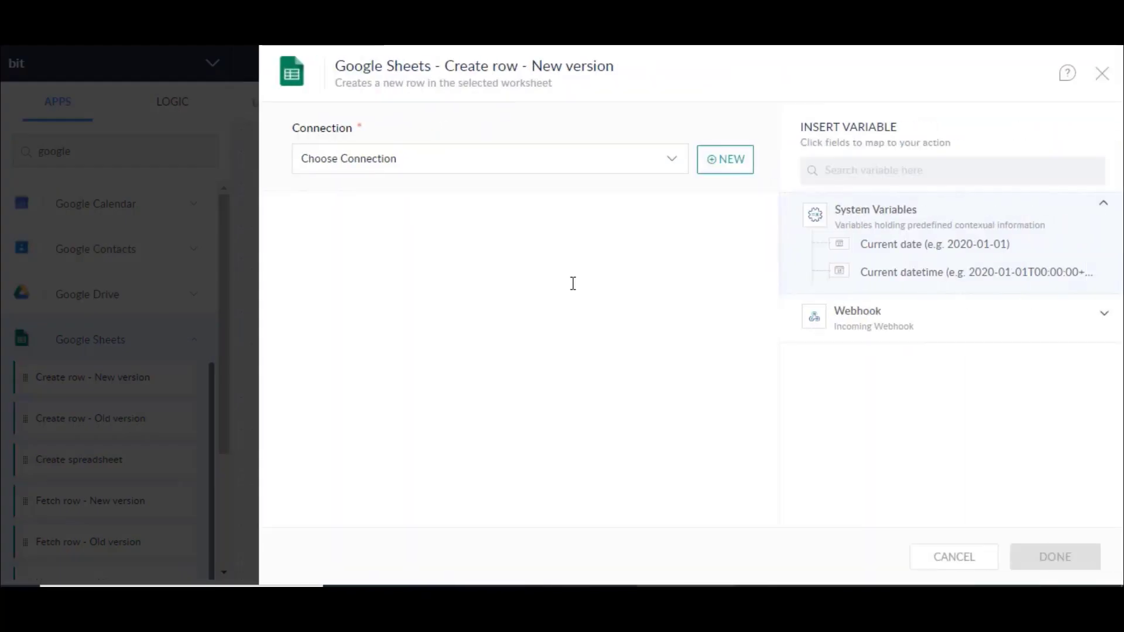
# Step: Point the action at the google sheet connection, bitcontact spreadsheet and userContact worksheet
pyautogui.click(643, 171)
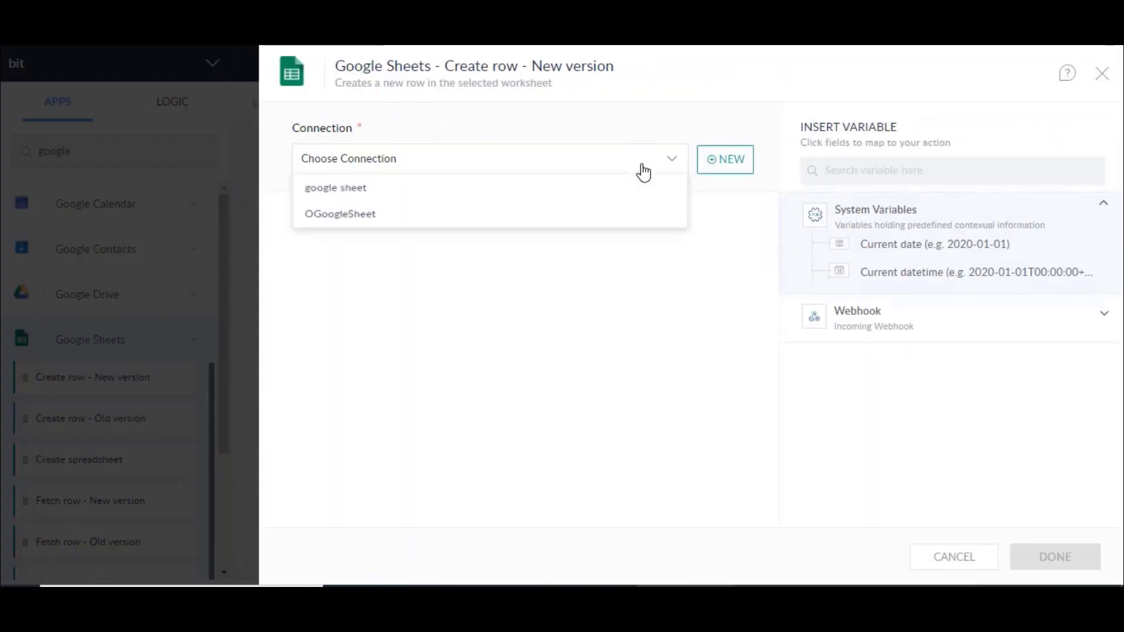
pyautogui.click(405, 194)
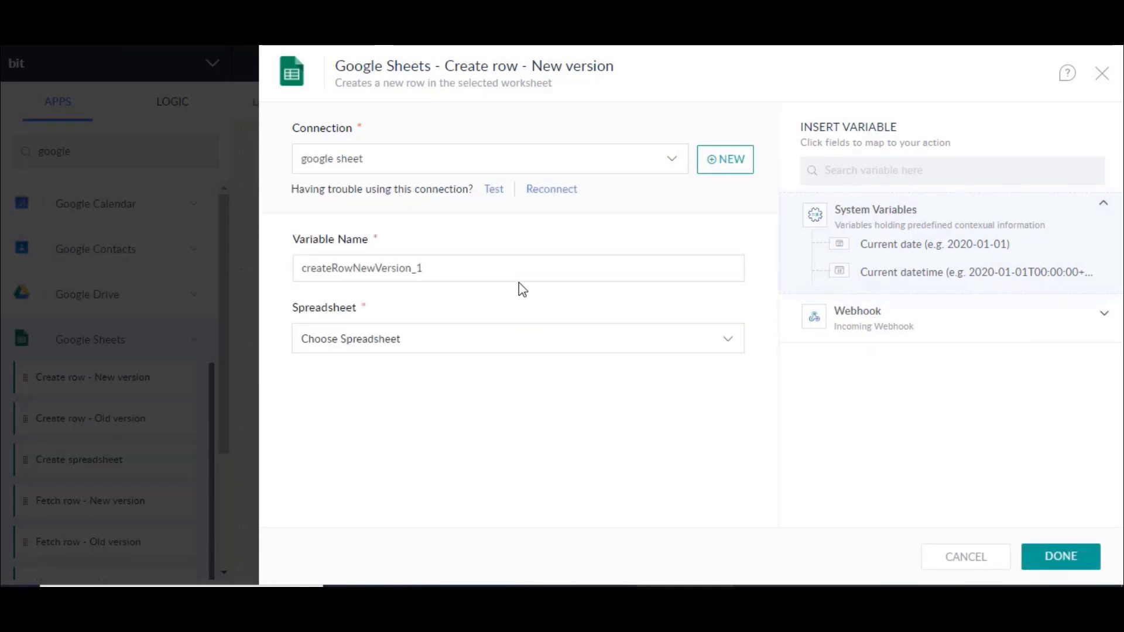
pyautogui.click(520, 274)
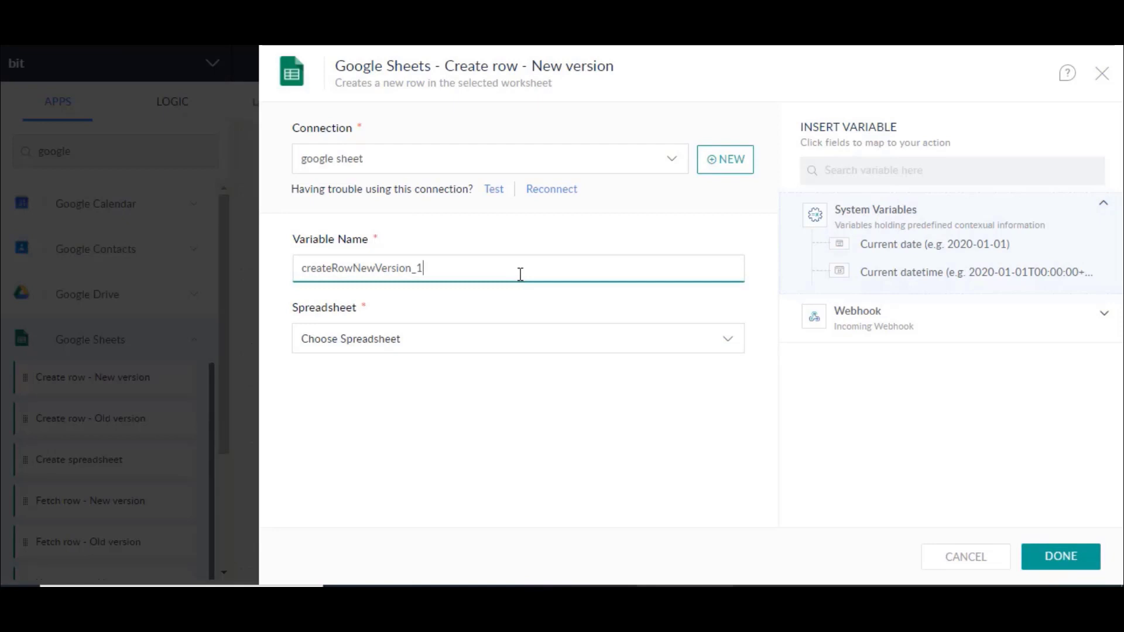
pyautogui.click(494, 339)
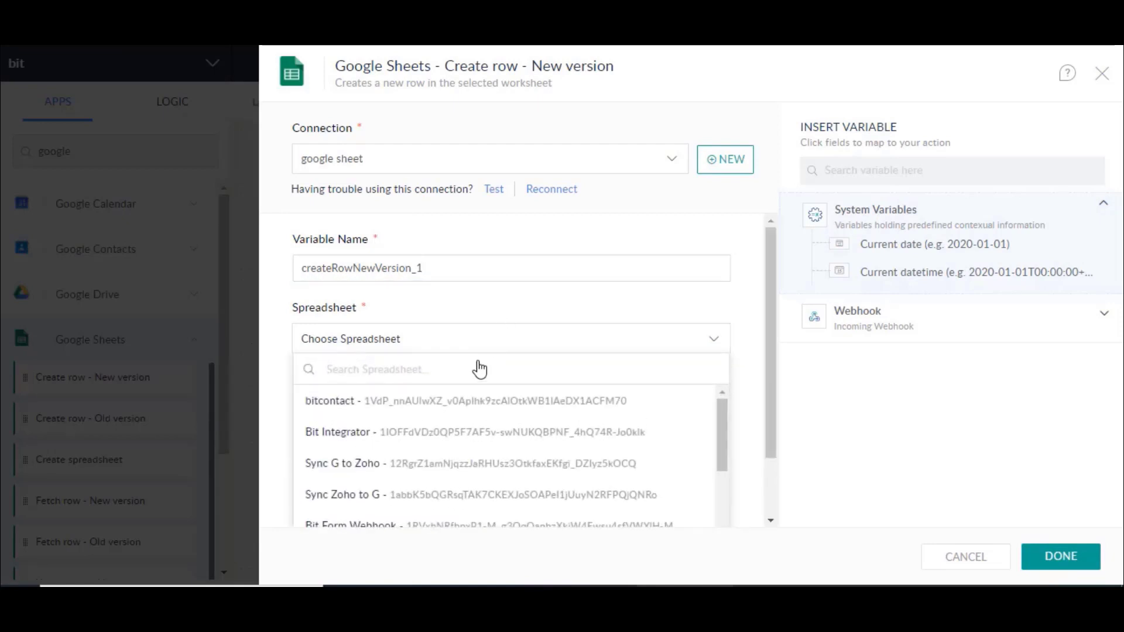
pyautogui.click(408, 411)
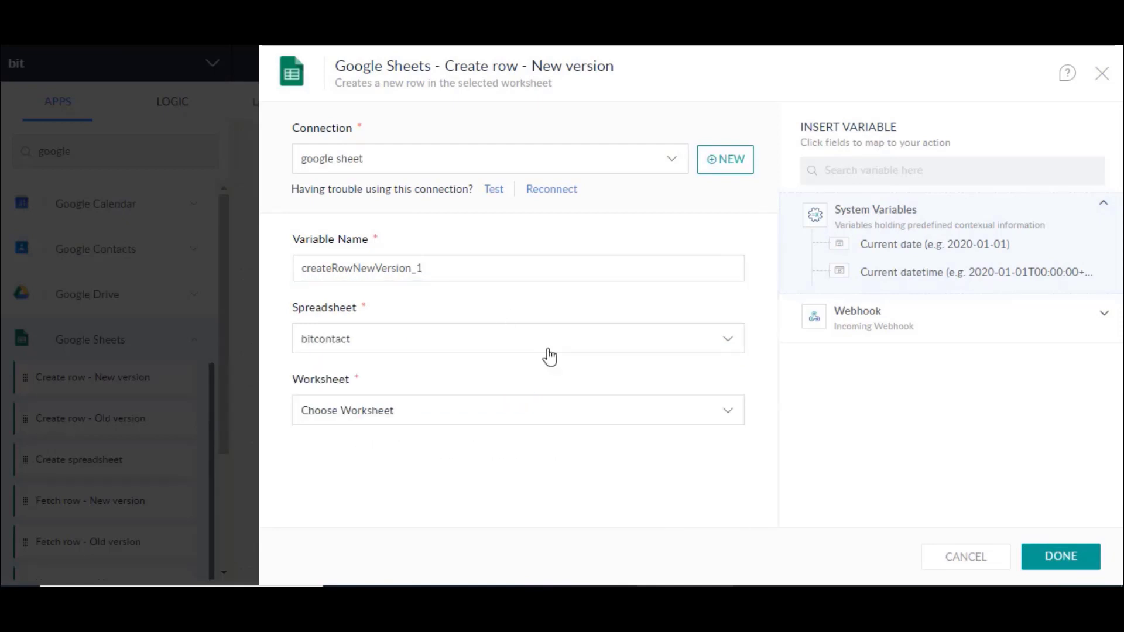
pyautogui.click(523, 411)
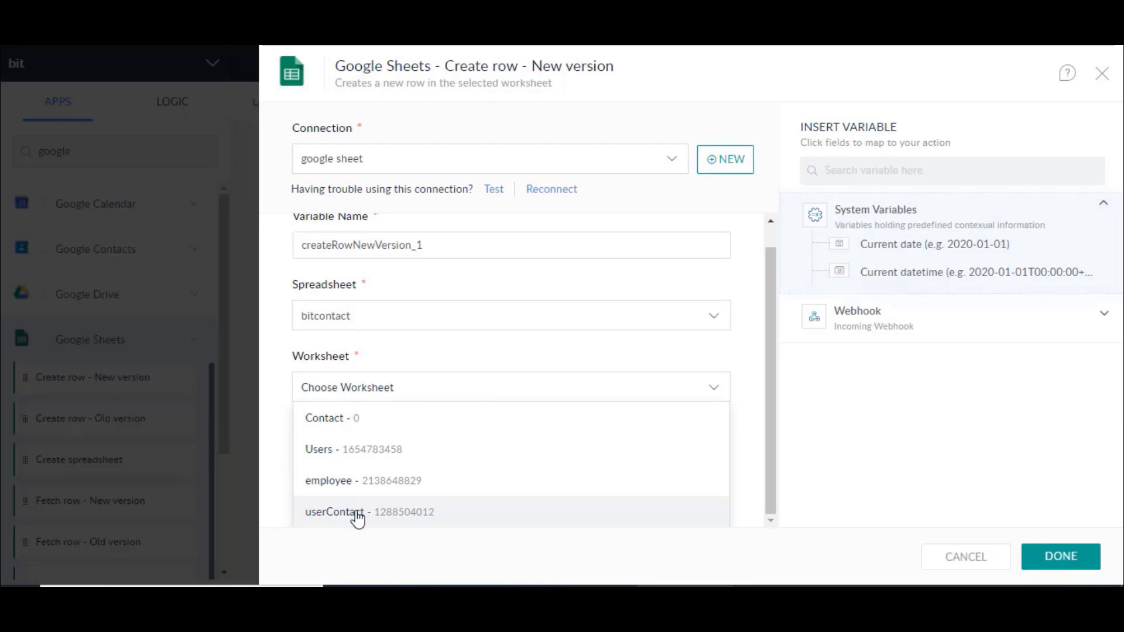
pyautogui.click(358, 516)
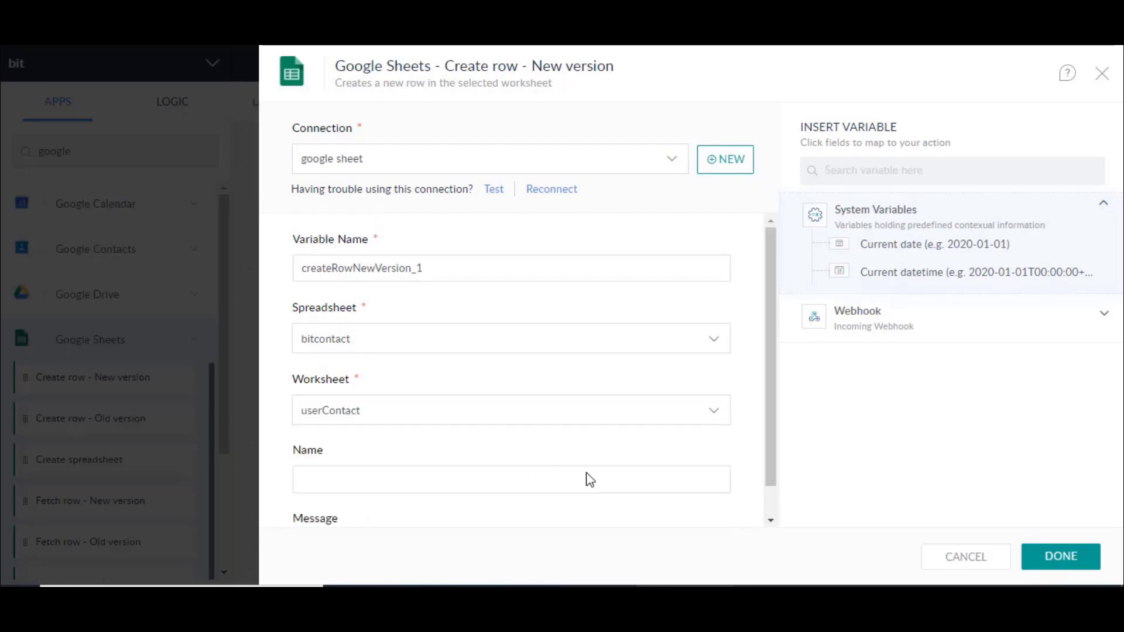
pyautogui.scroll(-1, 588, 479)
# Step: Map the webhook payload's name and message into the Name and Message columns, then save
pyautogui.click(473, 452)
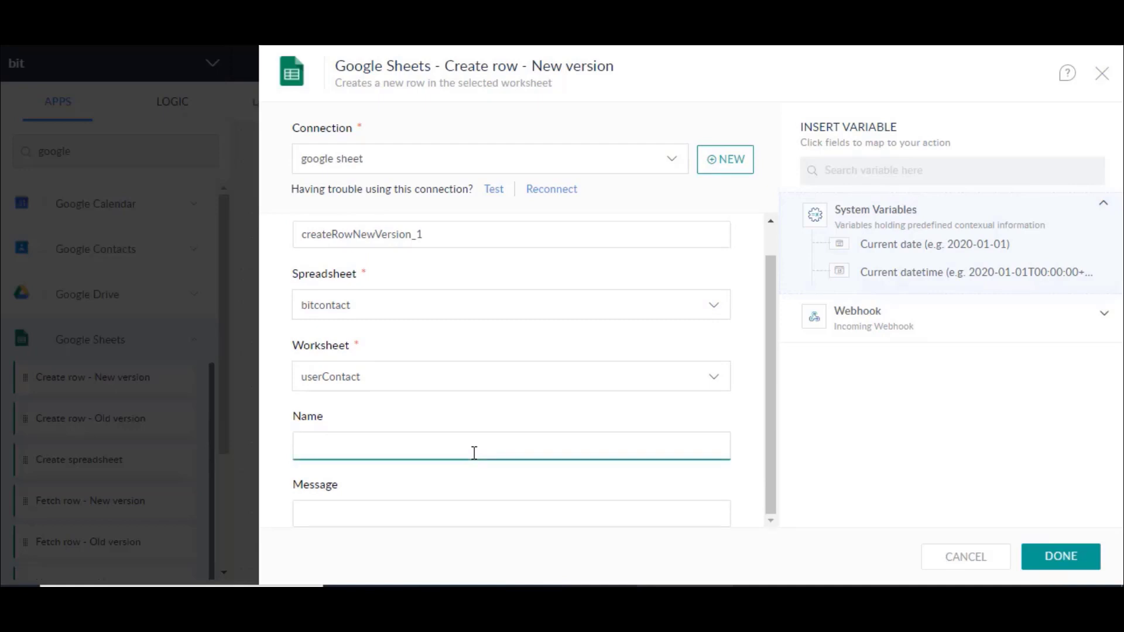
pyautogui.click(947, 327)
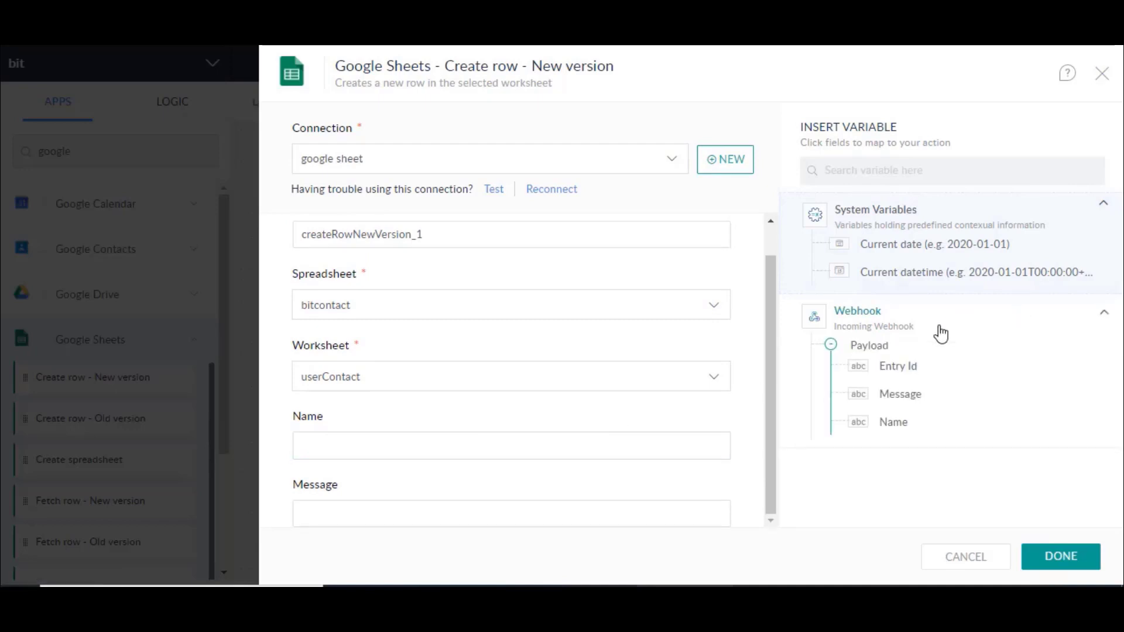
pyautogui.click(894, 424)
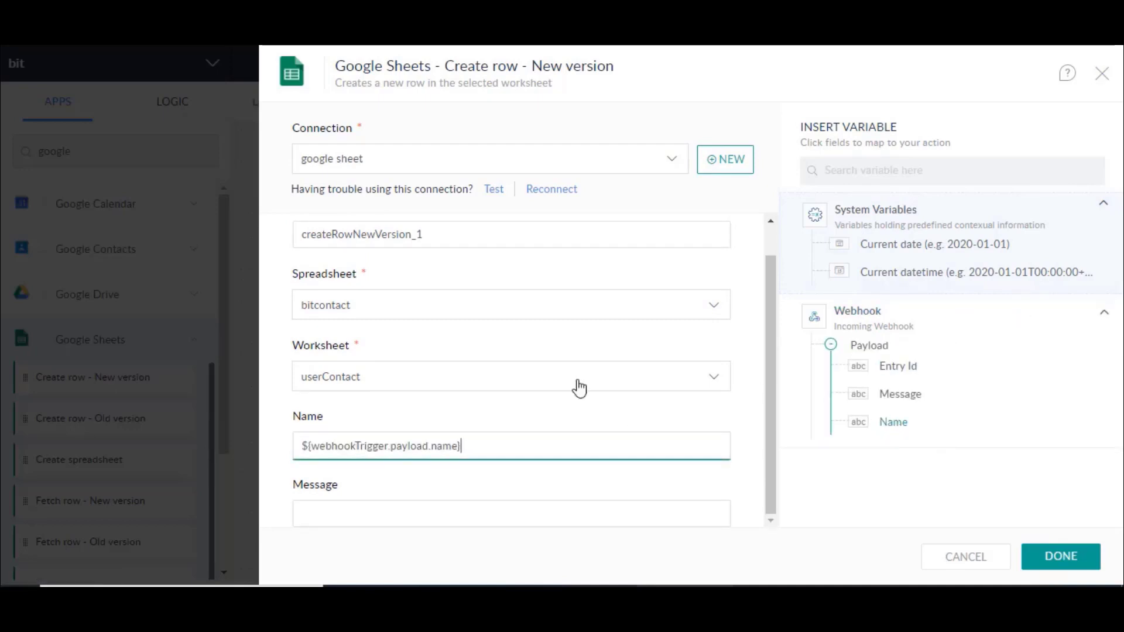
pyautogui.click(410, 517)
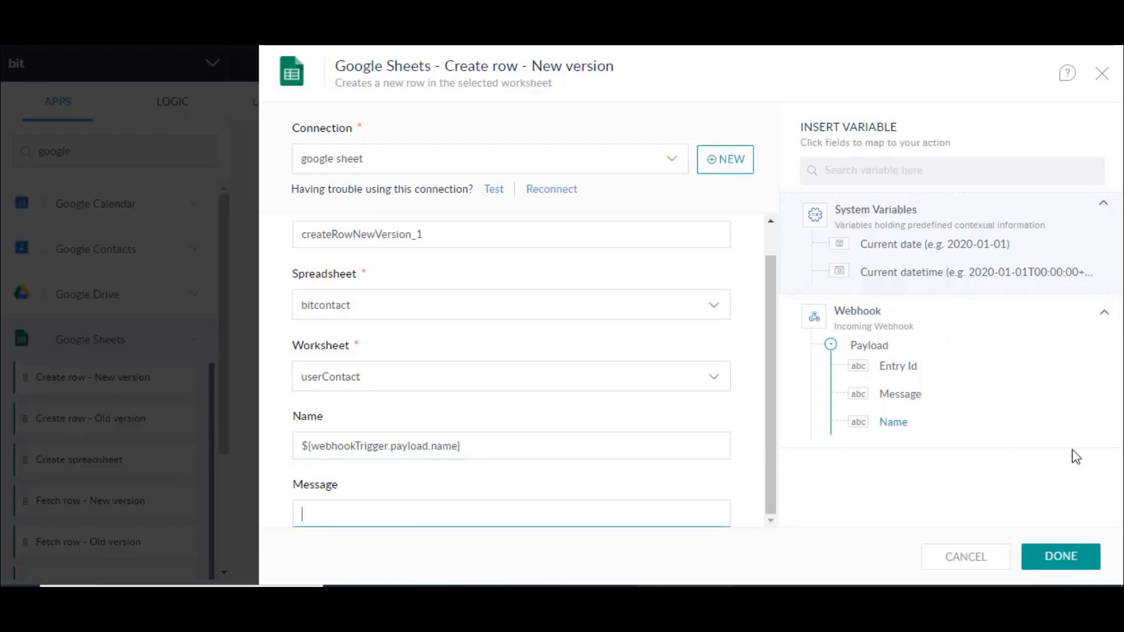
pyautogui.click(915, 403)
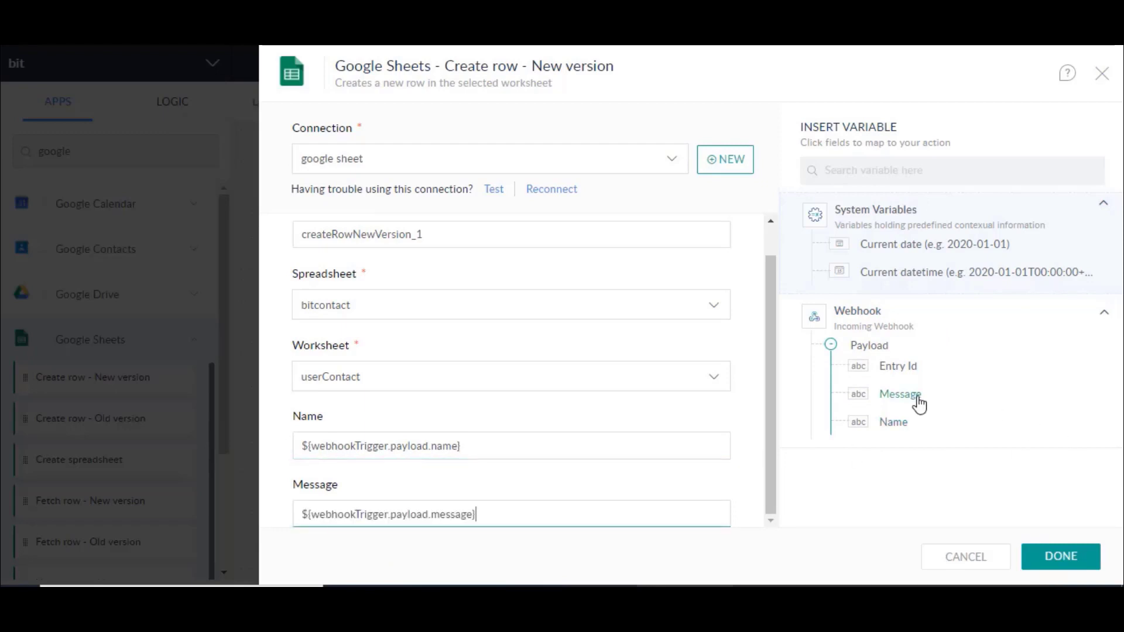
pyautogui.click(1059, 557)
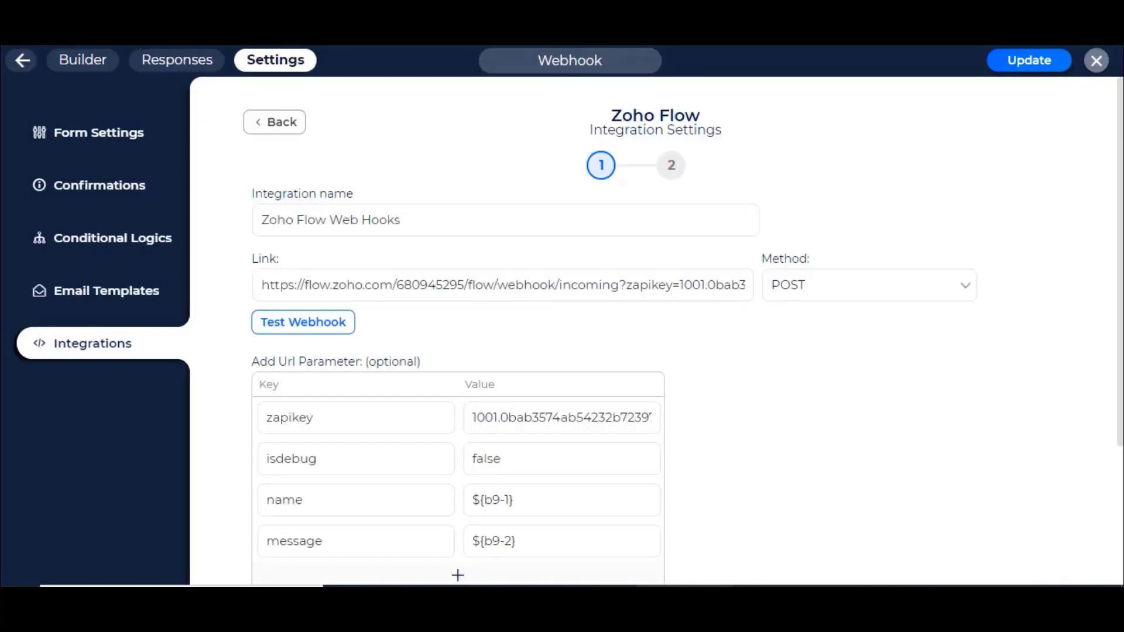
pyautogui.scroll(-3, 793, 335)
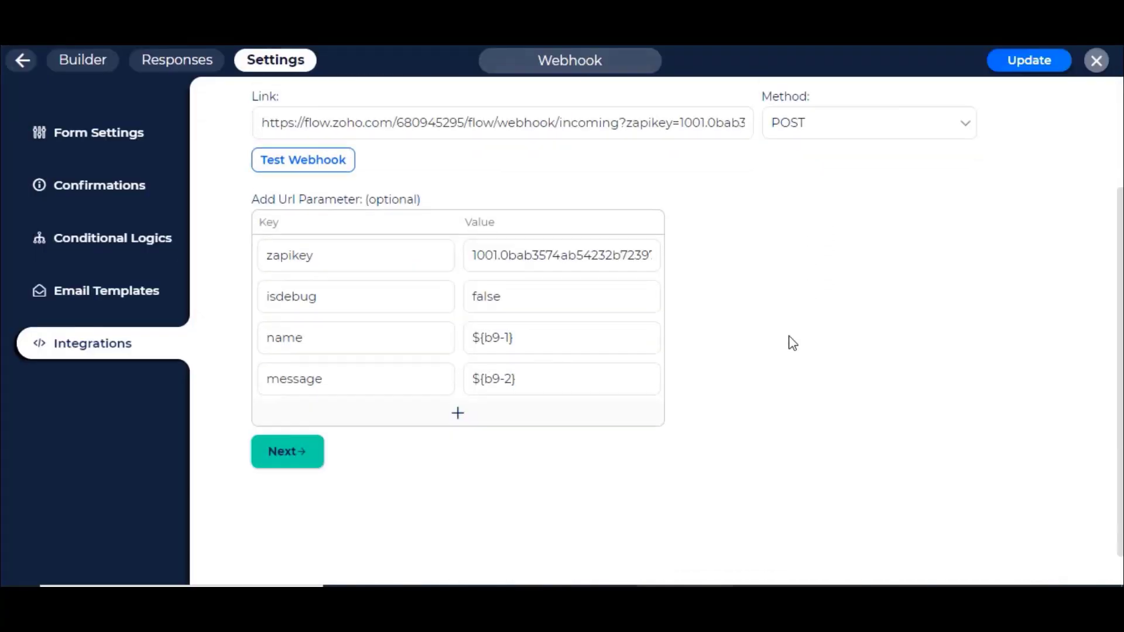
# Step: Finish and save the Zoho Flow Web Hooks integration, then open Conditional Logics
pyautogui.click(290, 454)
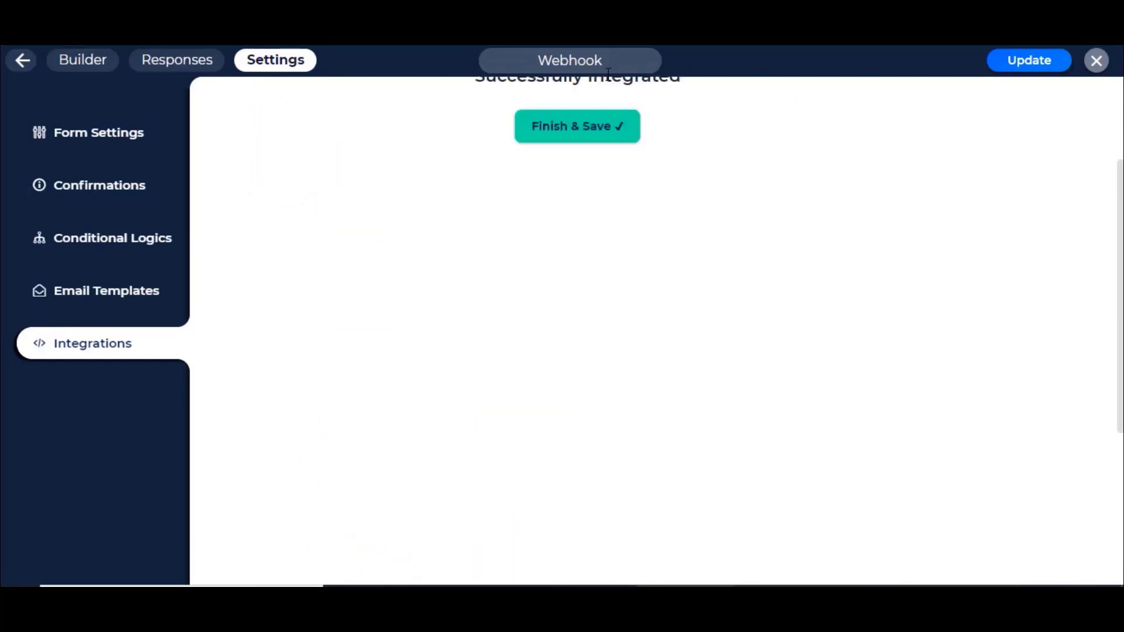
pyautogui.click(578, 130)
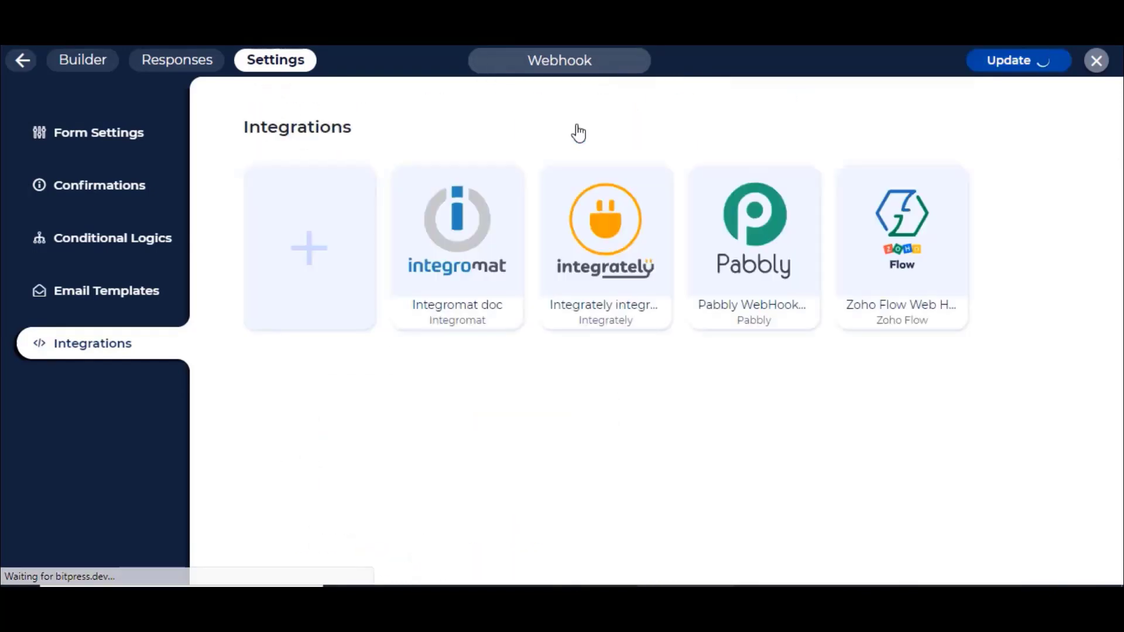
pyautogui.click(104, 249)
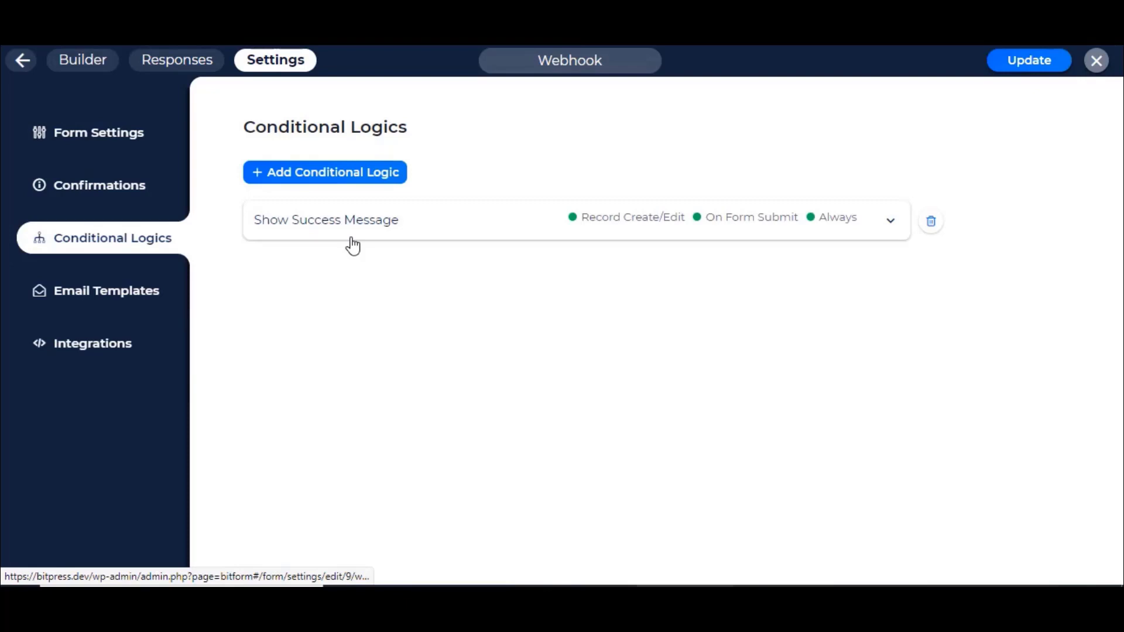
# Step: Add Zoho Flow Web Hooks to the Show Success Message logic's integrations
pyautogui.click(485, 234)
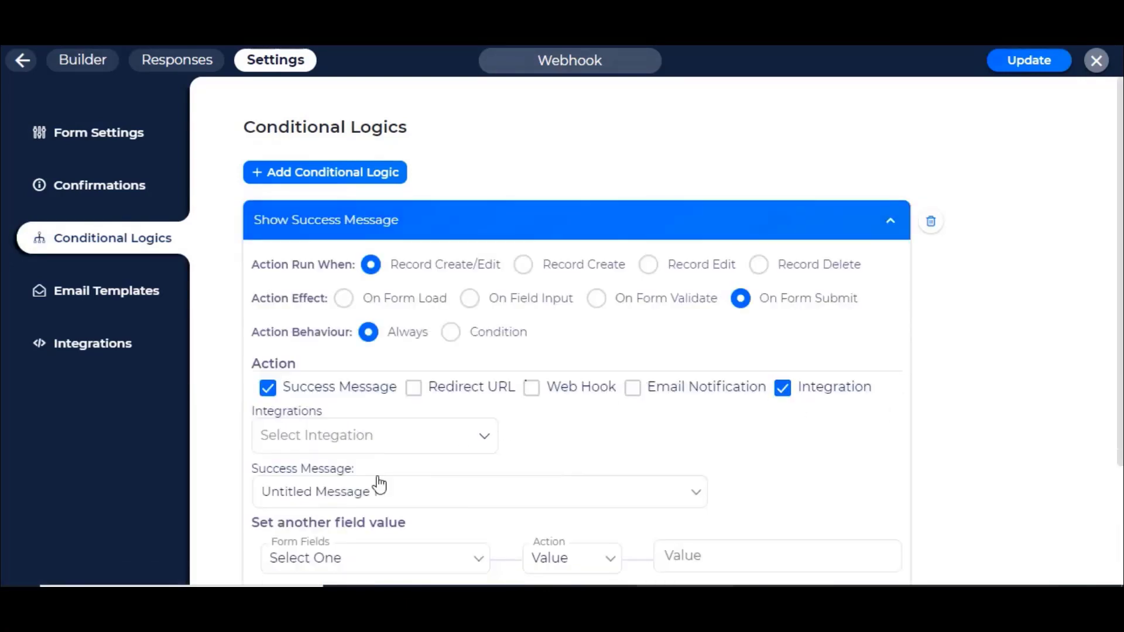
pyautogui.click(359, 438)
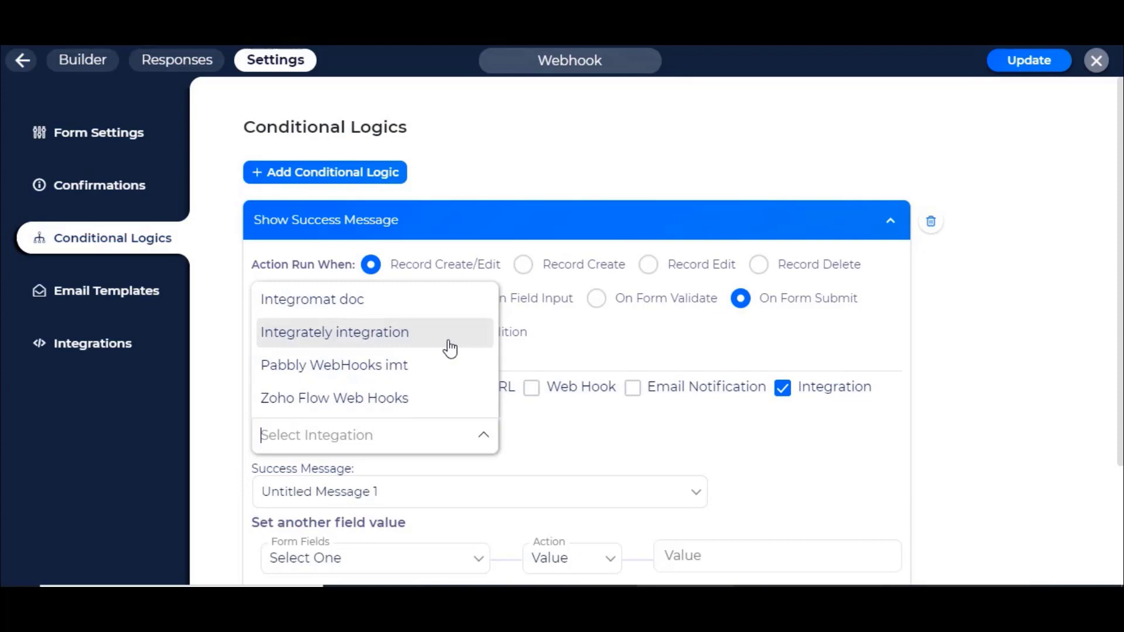
pyautogui.scroll(-1, 448, 350)
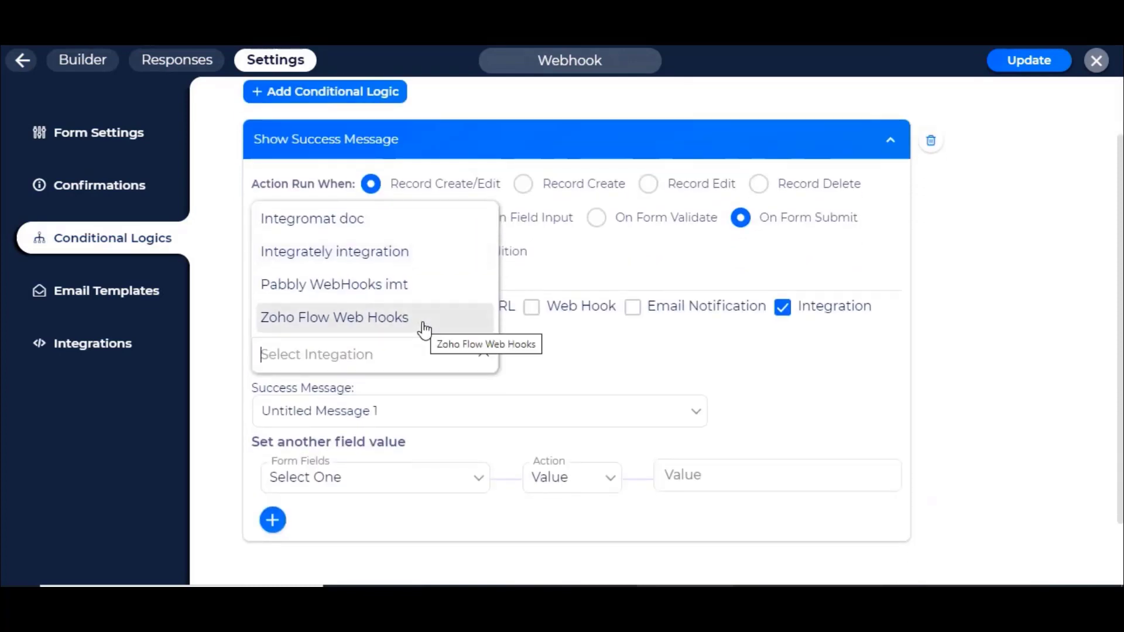
pyautogui.click(424, 330)
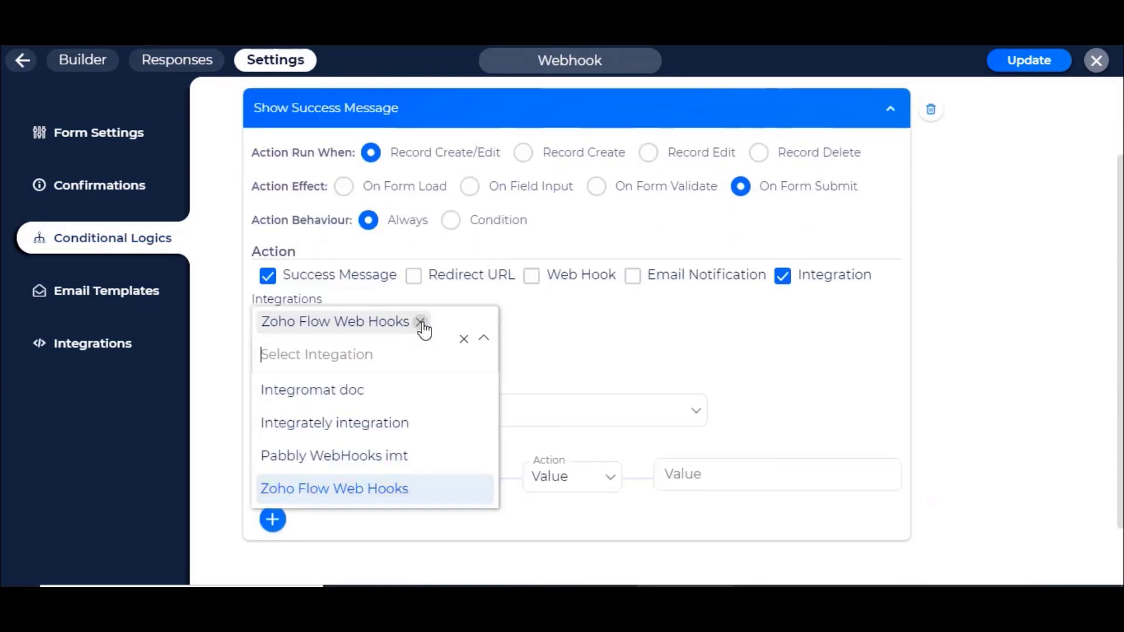
pyautogui.click(641, 384)
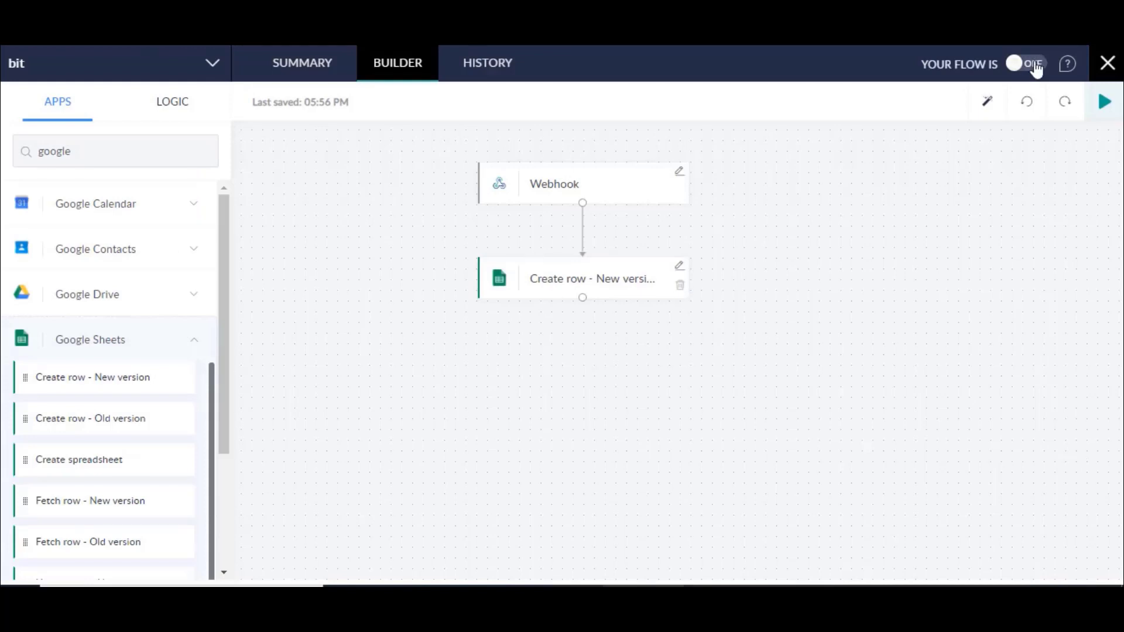
# Step: Turn the Zoho Flow 'Your flow is' toggle on, then focus the form's Name field
pyautogui.click(1027, 64)
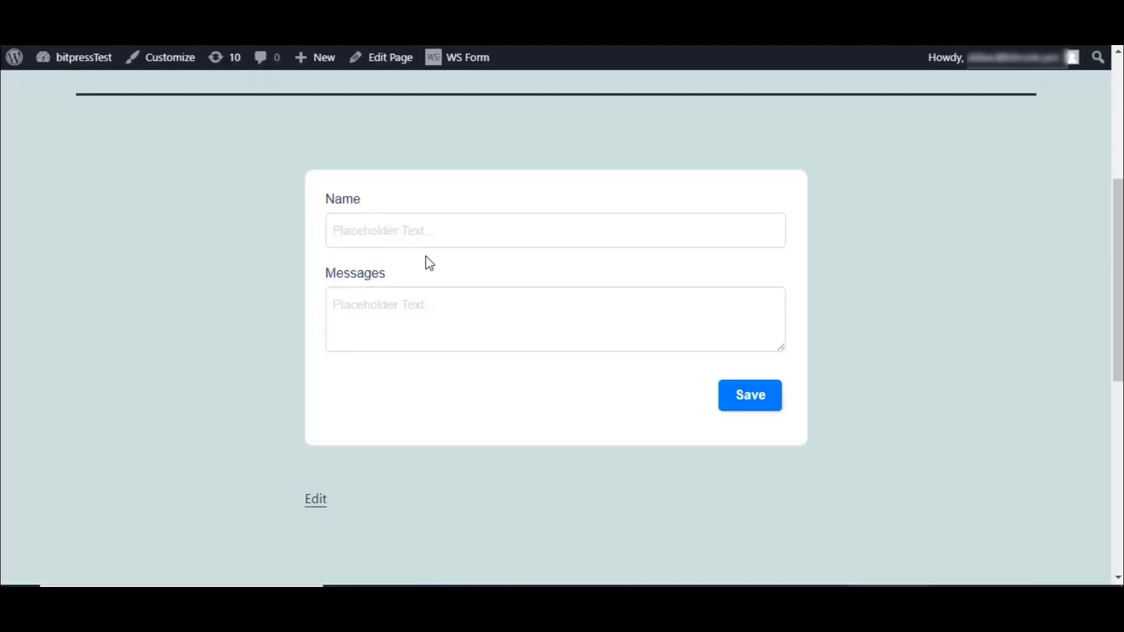
pyautogui.click(437, 239)
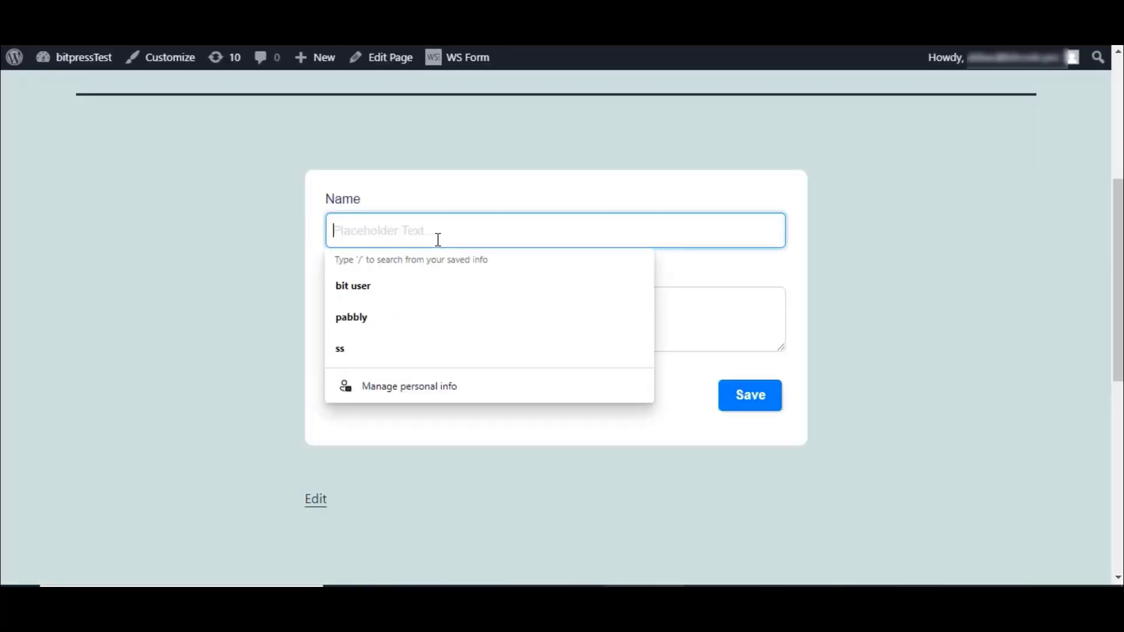
pyautogui.write('bit user')
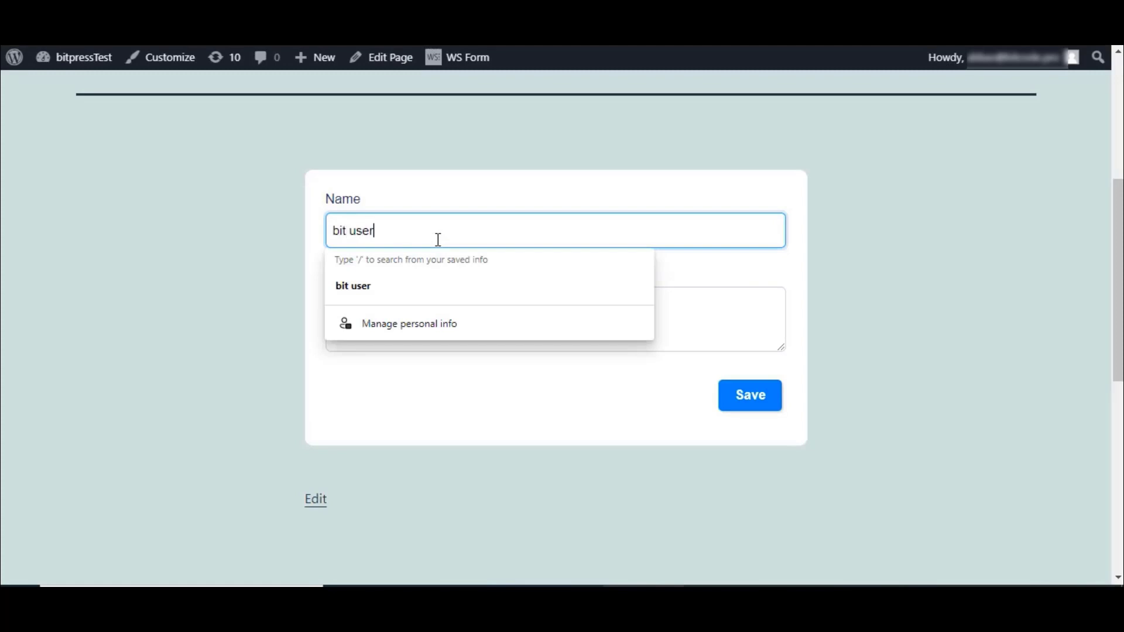
# Step: Submit the Webhook form with name 'bit user' and message 'bit user messages'
pyautogui.press('Tab')
pyautogui.write('bit user')
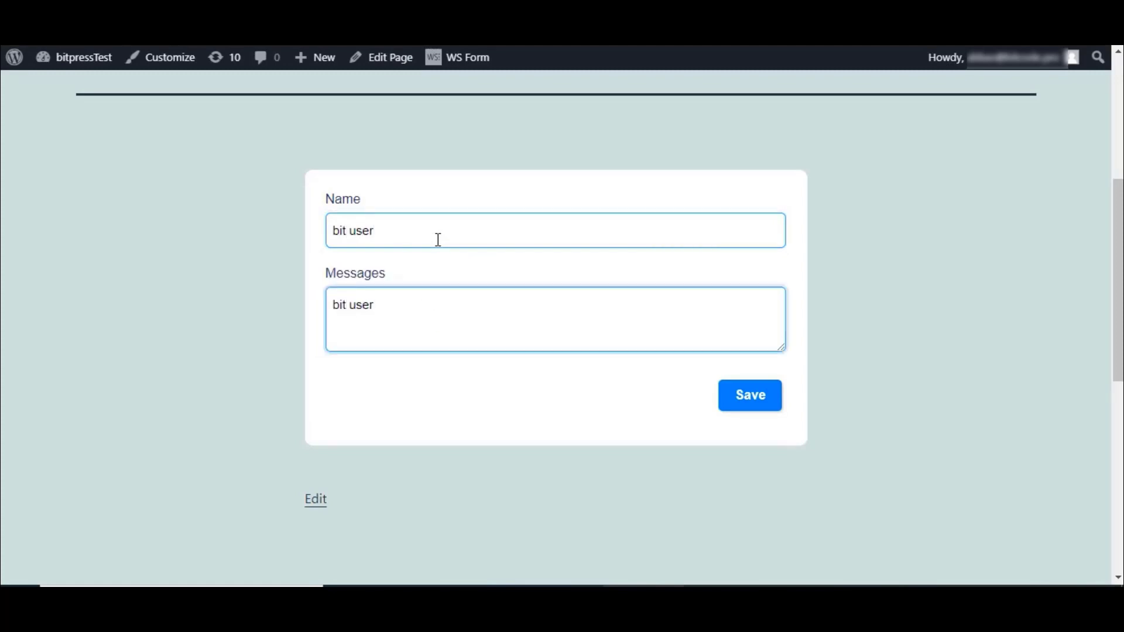
pyautogui.write(' messages')
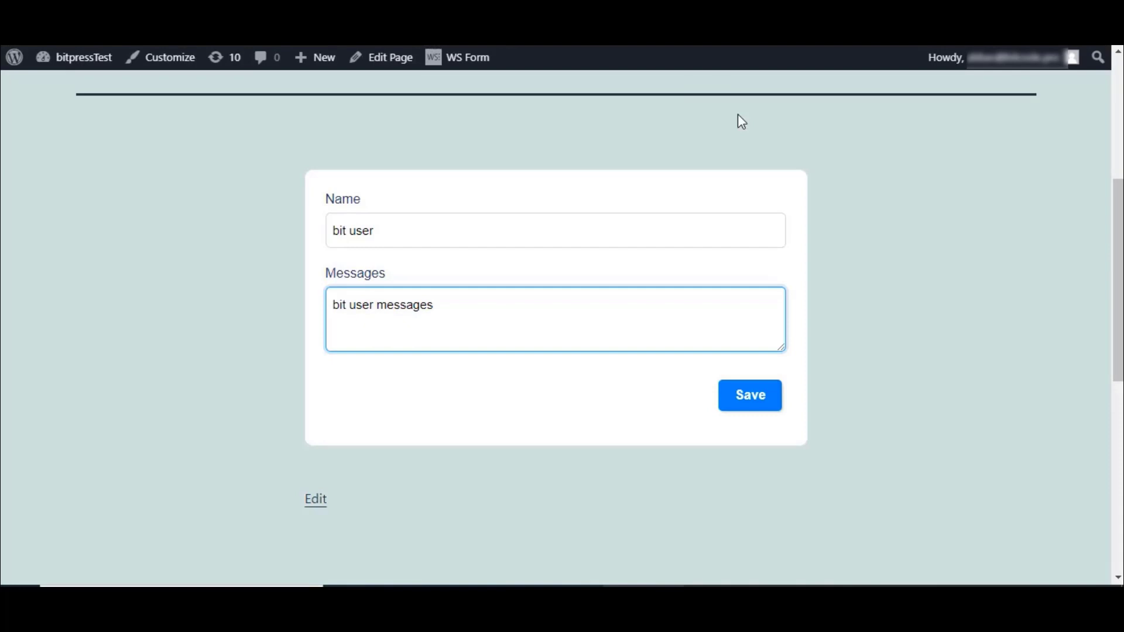
pyautogui.click(749, 407)
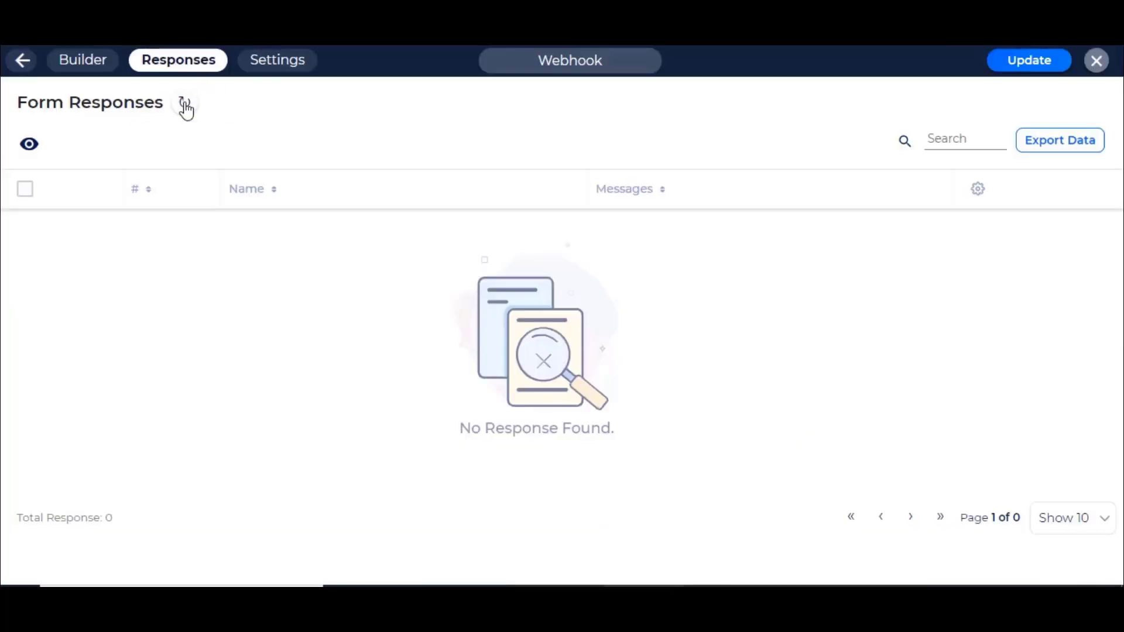
# Step: Refresh Bit Form's Form Responses list to show the bit user entry
pyautogui.click(185, 104)
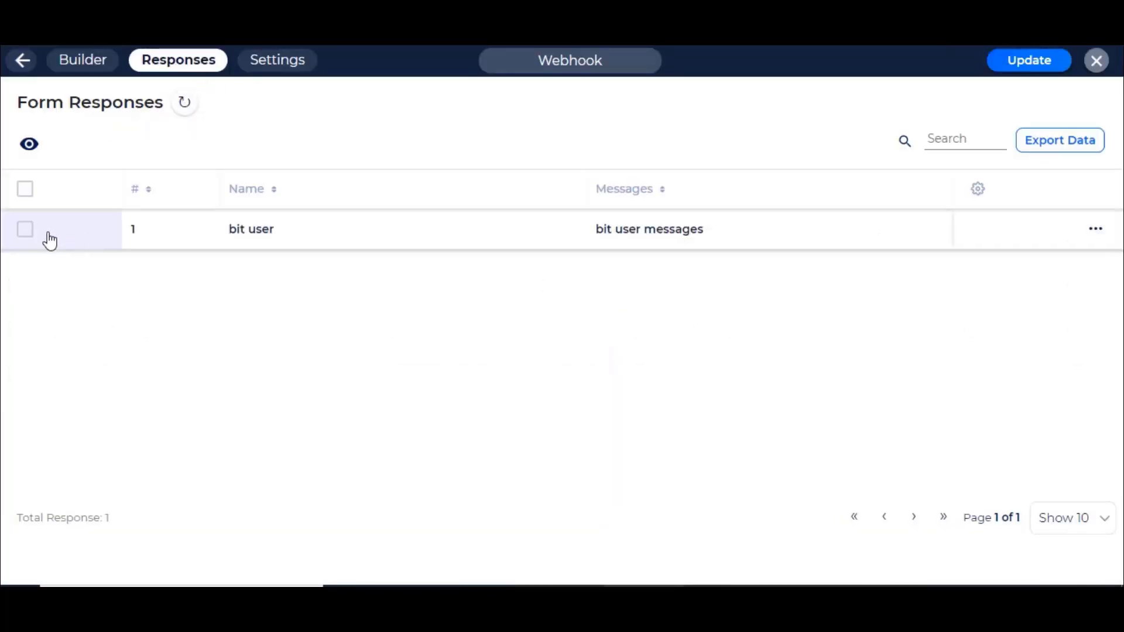